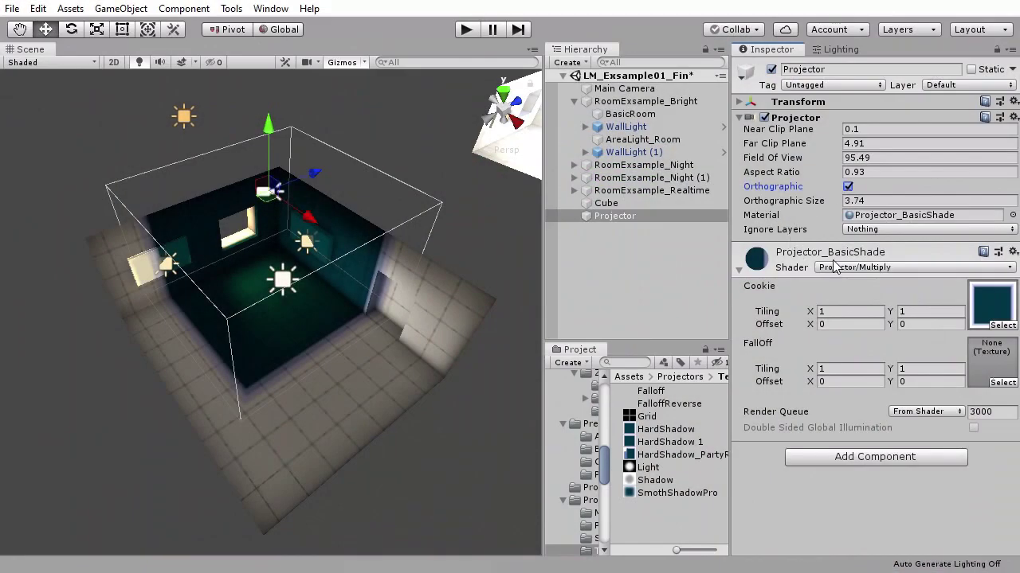
# - Widen the projector's orthographic size to 8.9 and toggle the spot light off and on
pyautogui.moveTo(787, 207); pyautogui.dragTo(829, 206)
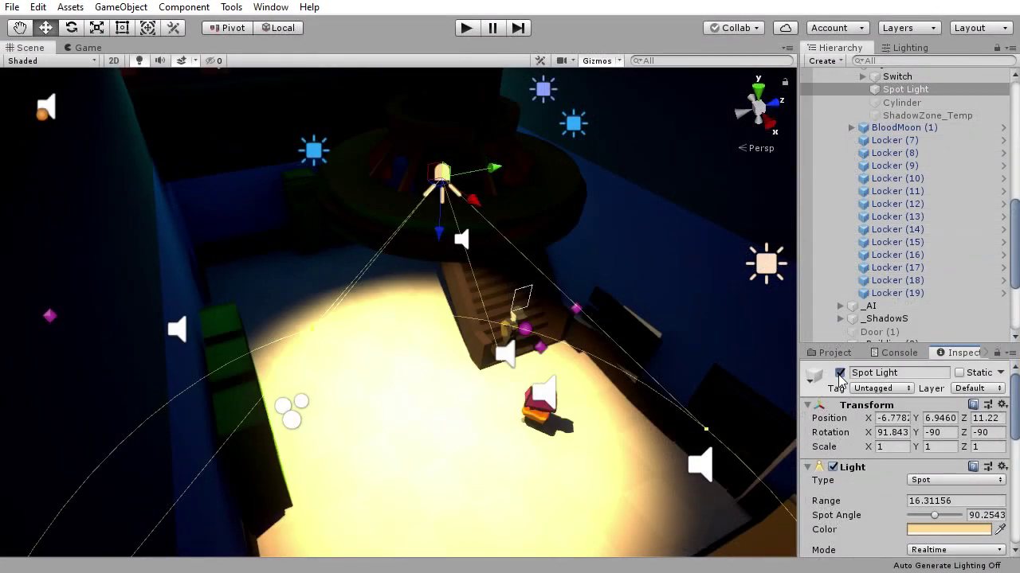
pyautogui.click(840, 374)
pyautogui.click(840, 373)
pyautogui.click(839, 374)
pyautogui.click(840, 374)
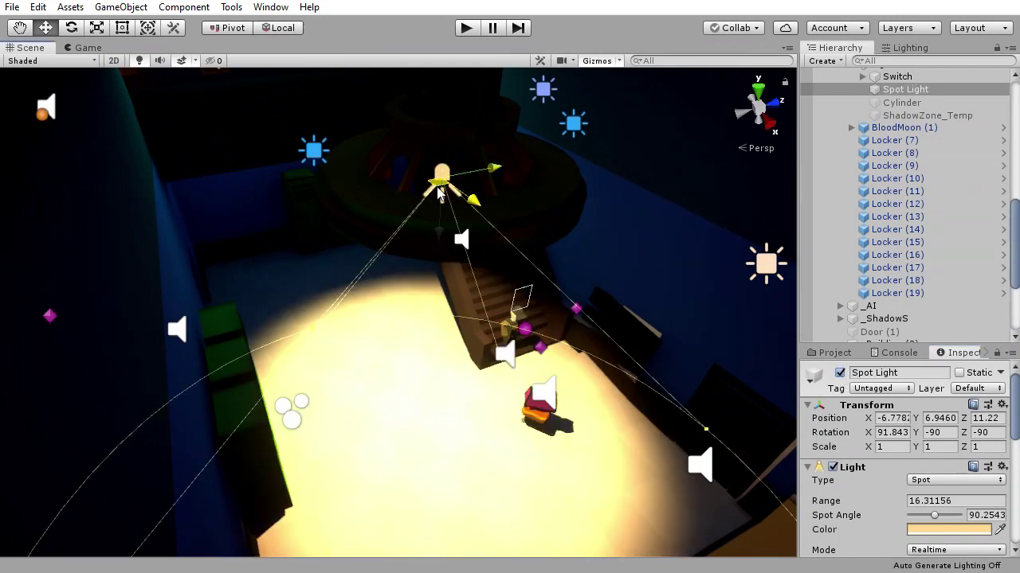
pyautogui.moveTo(439, 194); pyautogui.dragTo(417, 200)
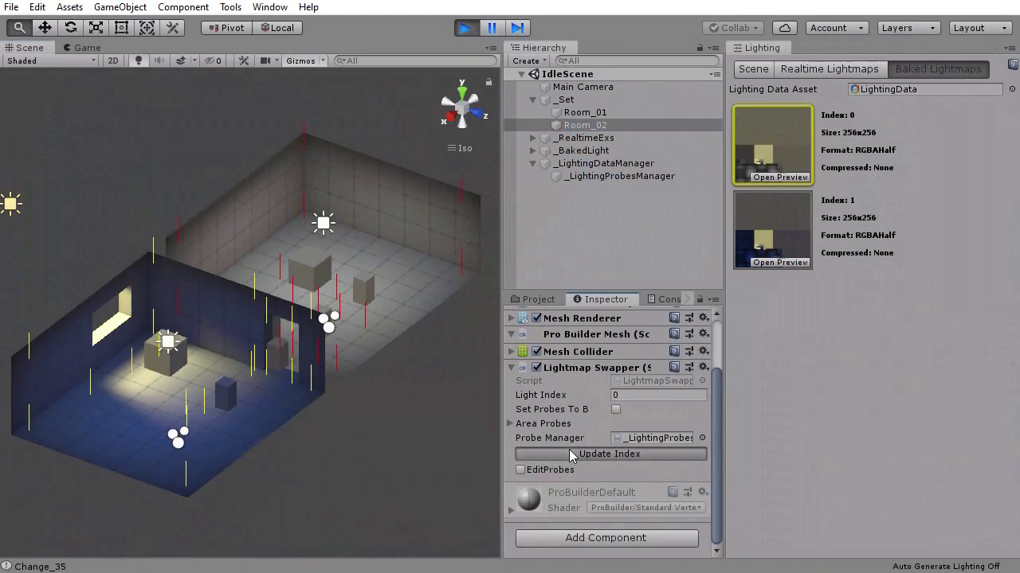
# - Swap the room to lightmap index 1 and apply the index update
pyautogui.click(569, 454)
pyautogui.click(570, 454)
pyautogui.click(569, 454)
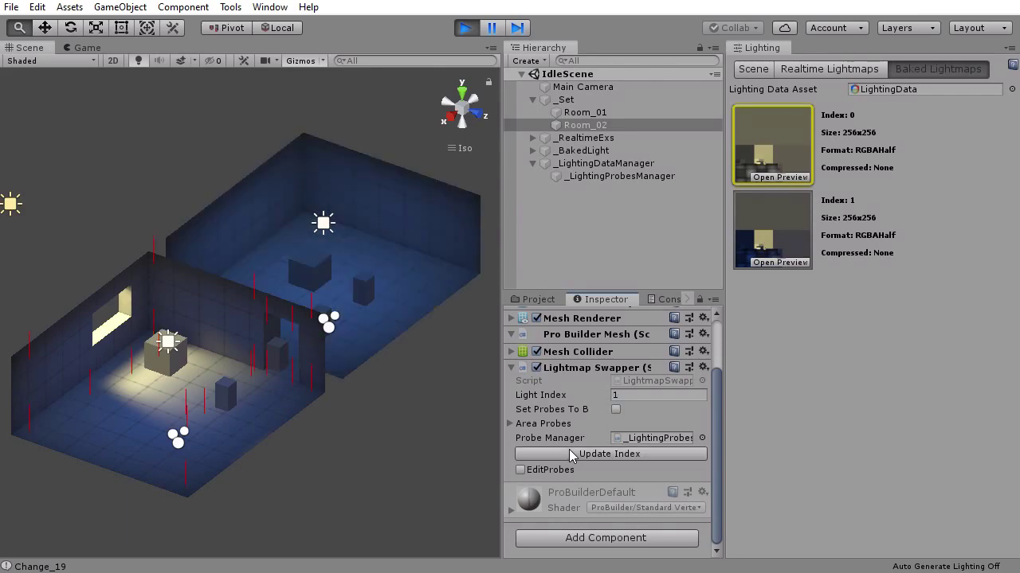
pyautogui.click(569, 454)
pyautogui.click(569, 454)
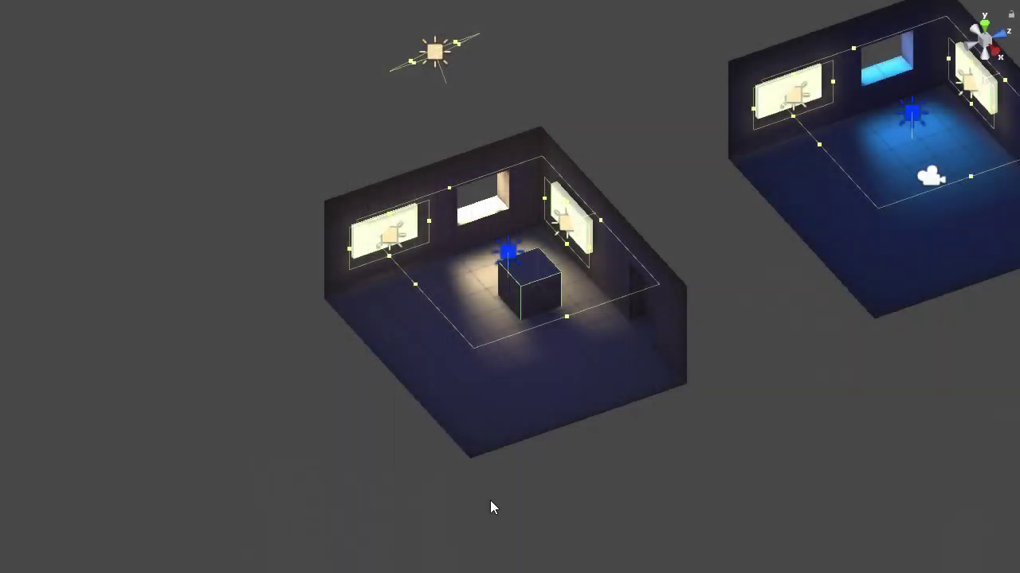
# - Frame the lit room, then enable Point Light (1) and slide it along the x axis
pyautogui.keyDown('alt'); pyautogui.moveTo(403, 387); pyautogui.dragTo(761, 353); pyautogui.keyUp('alt')
pyautogui.moveTo(761, 353); pyautogui.dragTo(303, 483, button='middle')
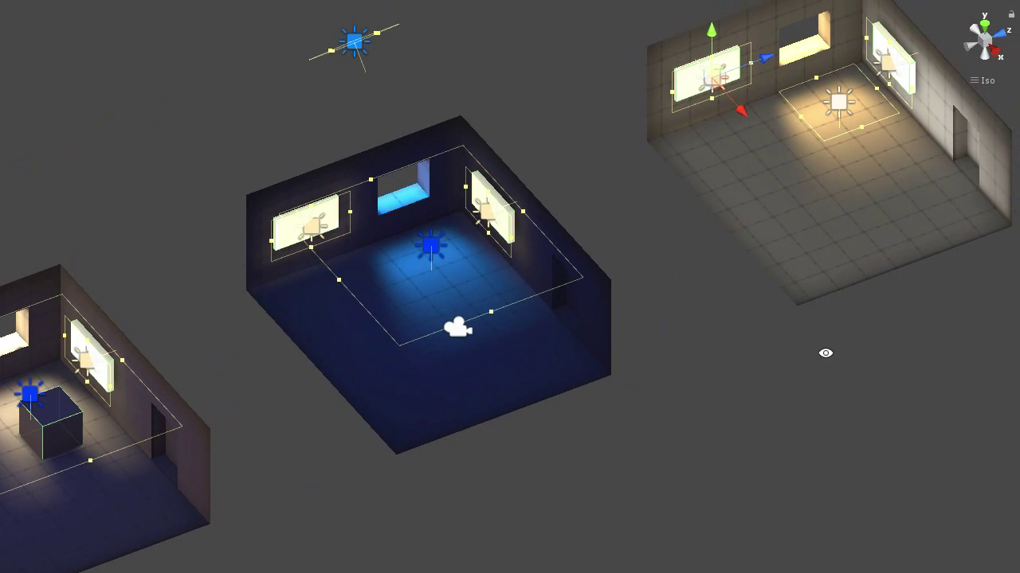
pyautogui.moveTo(825, 353); pyautogui.dragTo(513, 471, button='middle')
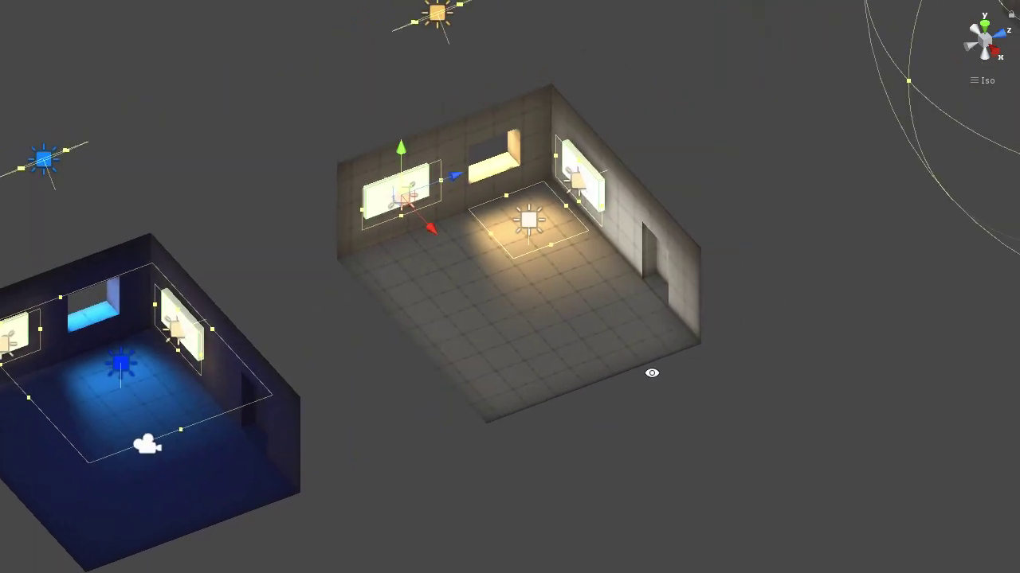
pyautogui.press('f')
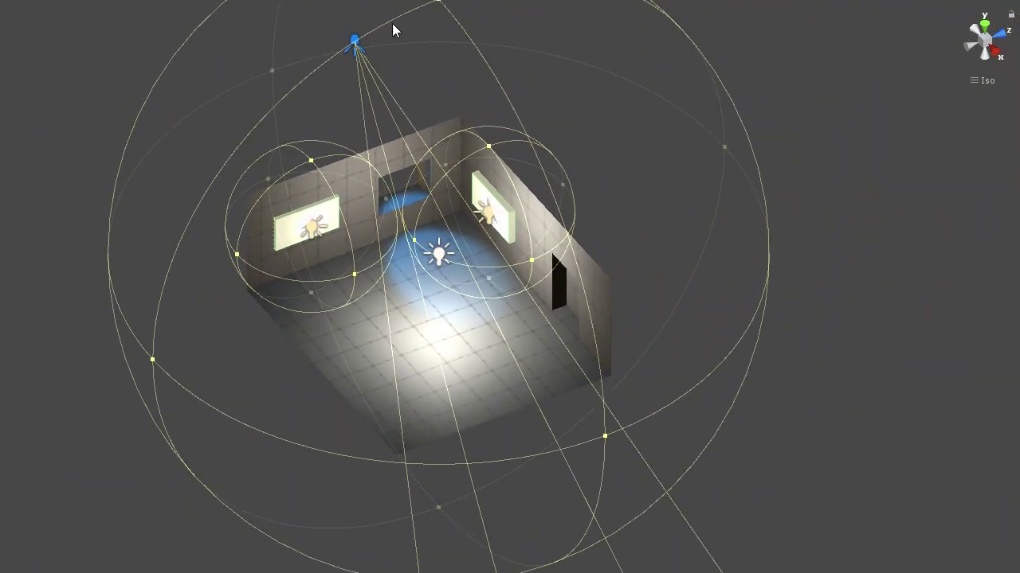
pyautogui.click(242, 321)
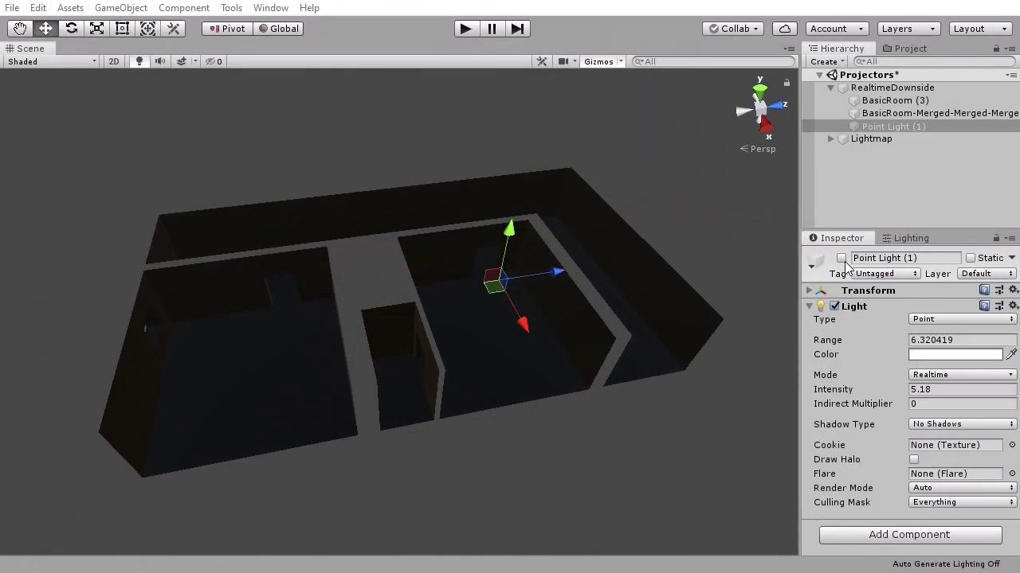
pyautogui.click(841, 258)
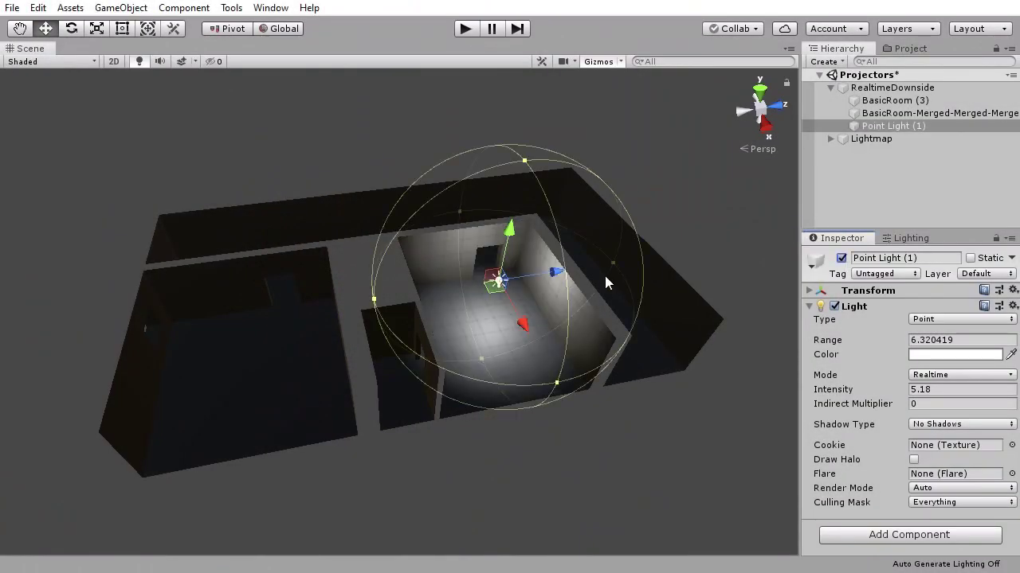
pyautogui.moveTo(569, 276); pyautogui.dragTo(319, 295)
# - Duplicate the point light four times and place the copies in the other rooms
pyautogui.hotkey('ctrl', 'd')
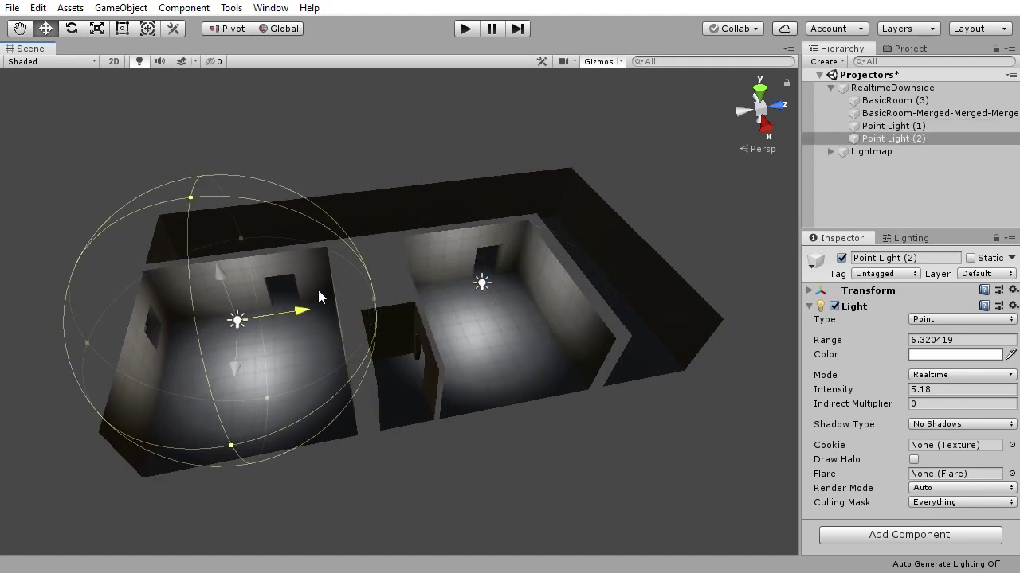
pyautogui.hotkey('ctrl', 'd')
pyautogui.moveTo(244, 325); pyautogui.dragTo(614, 232)
pyautogui.hotkey('ctrl', 'd')
pyautogui.hotkey('ctrl', 'd')
pyautogui.moveTo(514, 215); pyautogui.dragTo(254, 256)
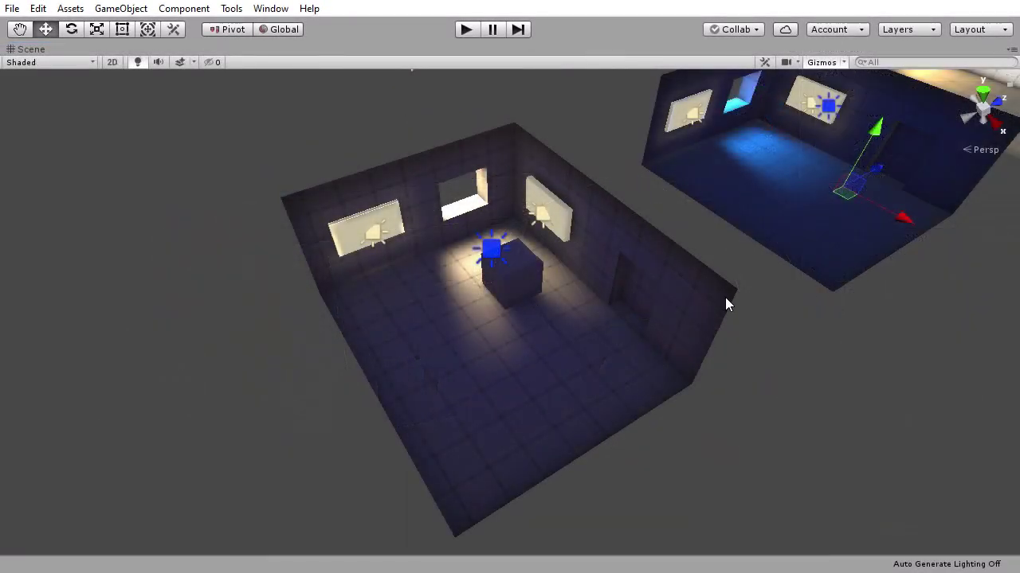
pyautogui.moveTo(726, 298); pyautogui.dragTo(619, 298, button='right')
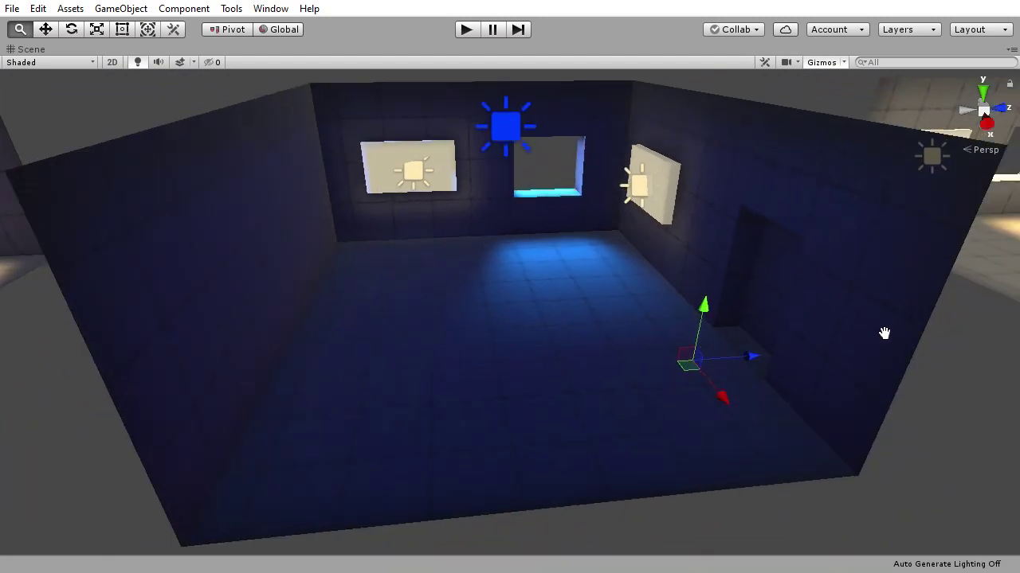
# - Fly into the white room facing the back wall, then pull back toward the blue-lit room
pyautogui.moveTo(884, 333); pyautogui.dragTo(619, 297, button='right')
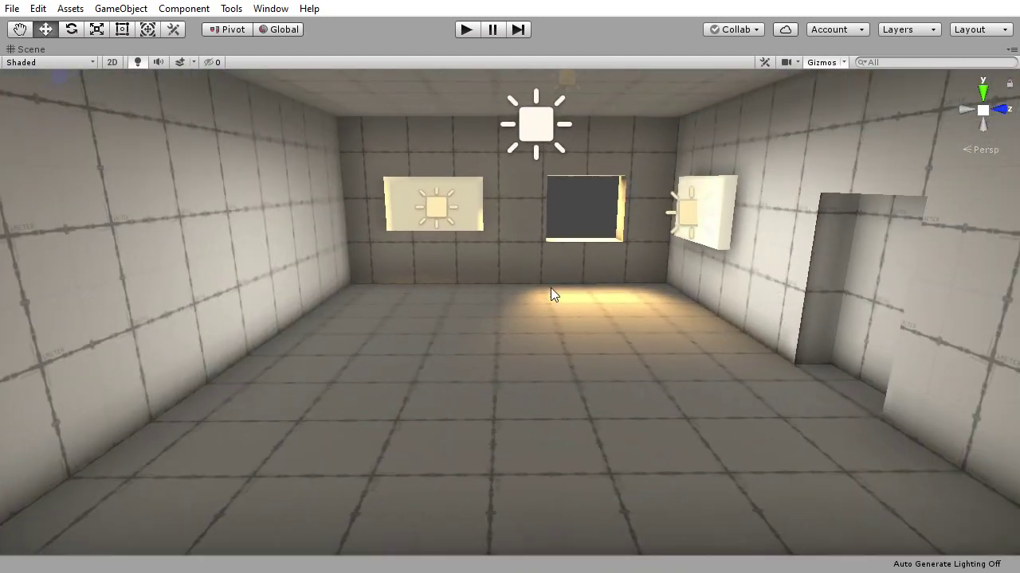
pyautogui.scroll(-10, 551, 289)
pyautogui.moveTo(358, 271); pyautogui.dragTo(382, 286, button='right')
pyautogui.scroll(-5, 590, 394)
pyautogui.scroll(4, 431, 308)
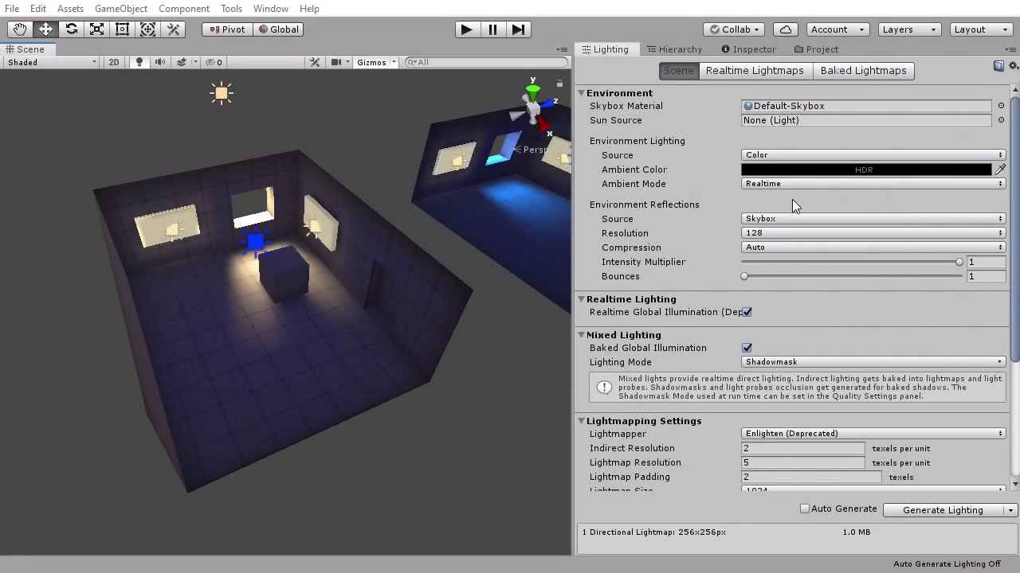
# - Keep Color as the ambient source and preview brighter ambient colours in the picker
pyautogui.scroll(-6, 689, 255)
pyautogui.scroll(6, 692, 267)
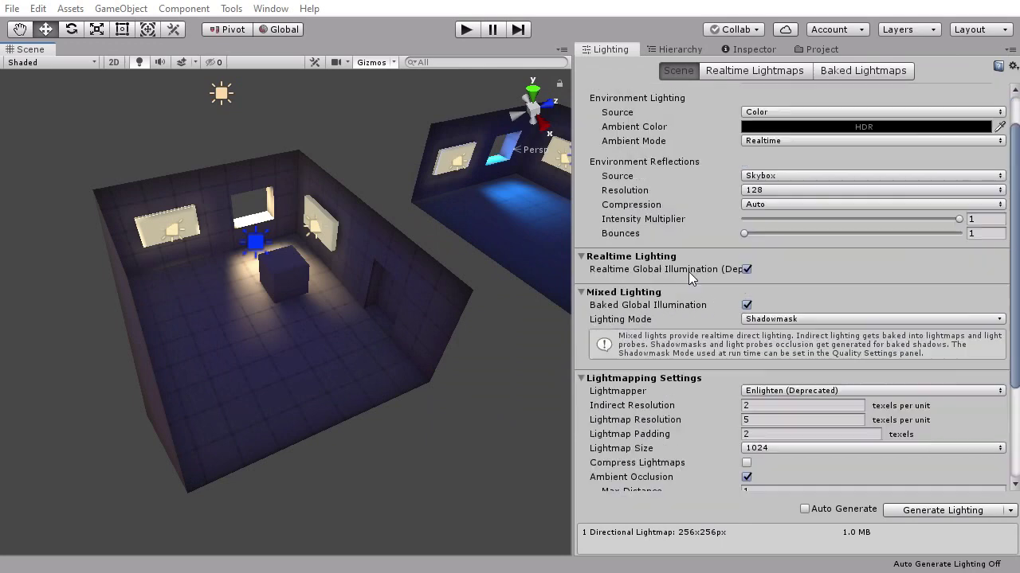
pyautogui.click(779, 155)
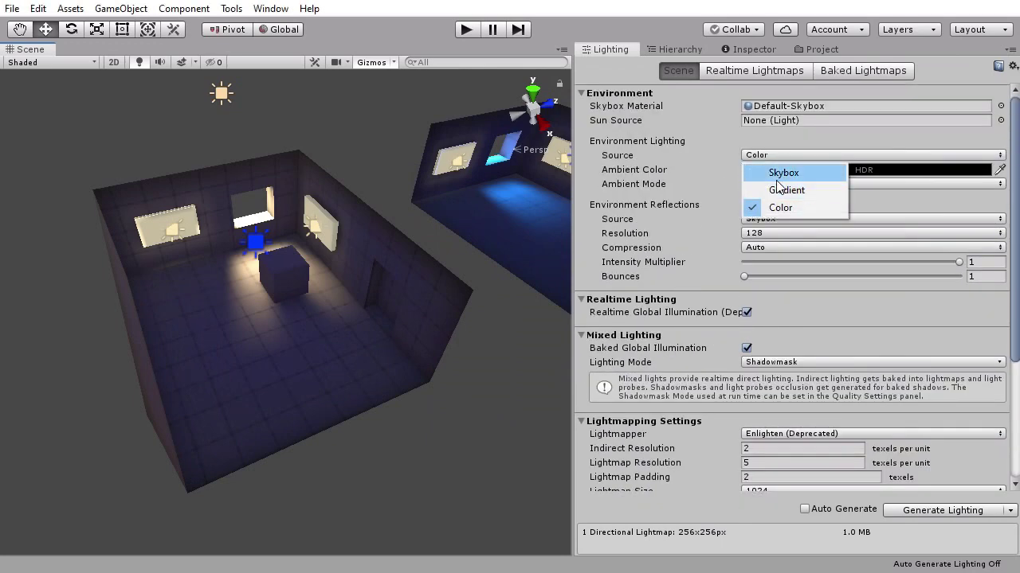
pyautogui.click(779, 207)
pyautogui.click(780, 171)
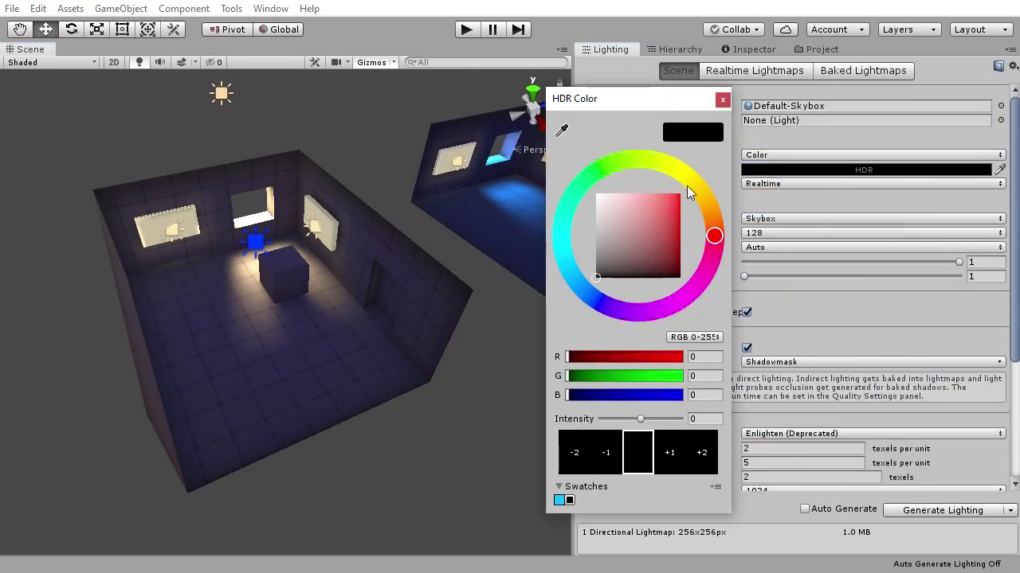
pyautogui.moveTo(614, 243); pyautogui.dragTo(493, 314)
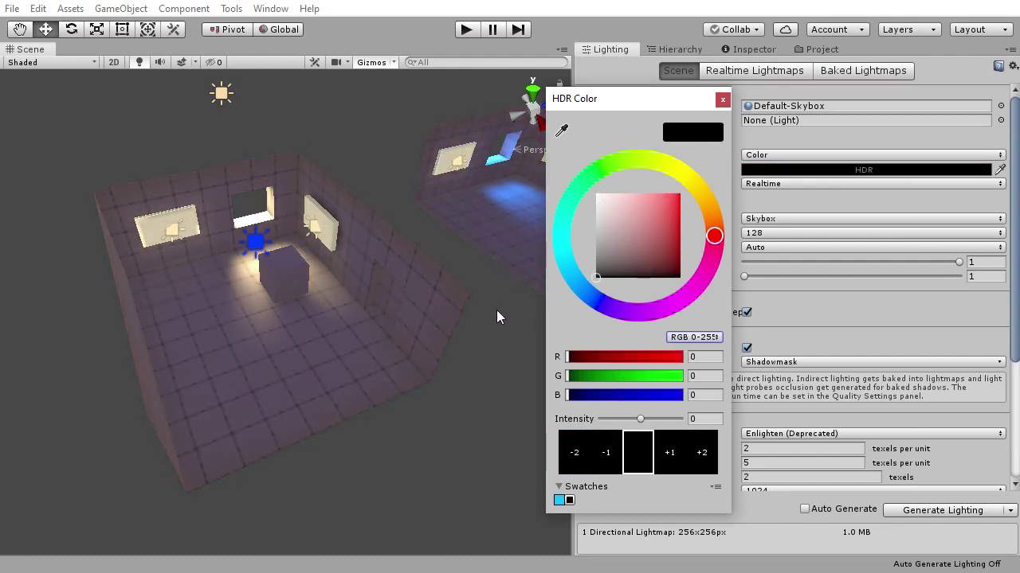
pyautogui.click(721, 100)
# - Keep Enlighten as the lightmapper, then enter 2
pyautogui.scroll(-5, 727, 283)
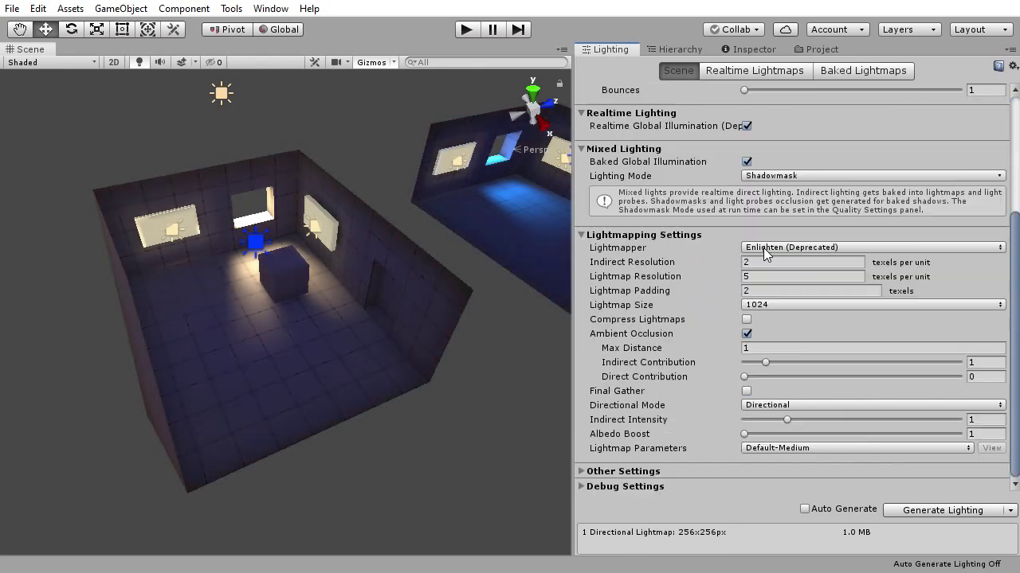
pyautogui.click(771, 247)
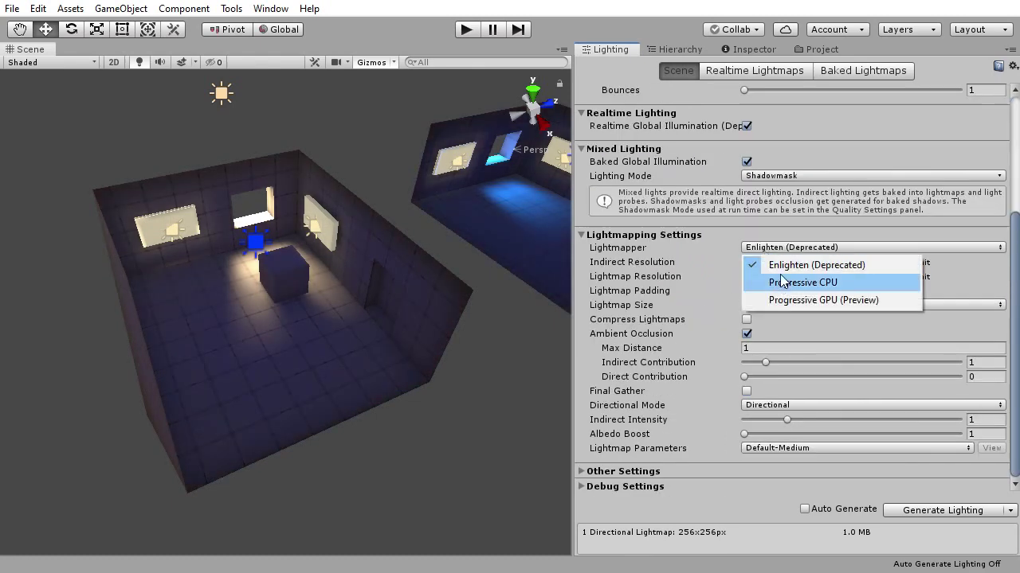
pyautogui.click(777, 265)
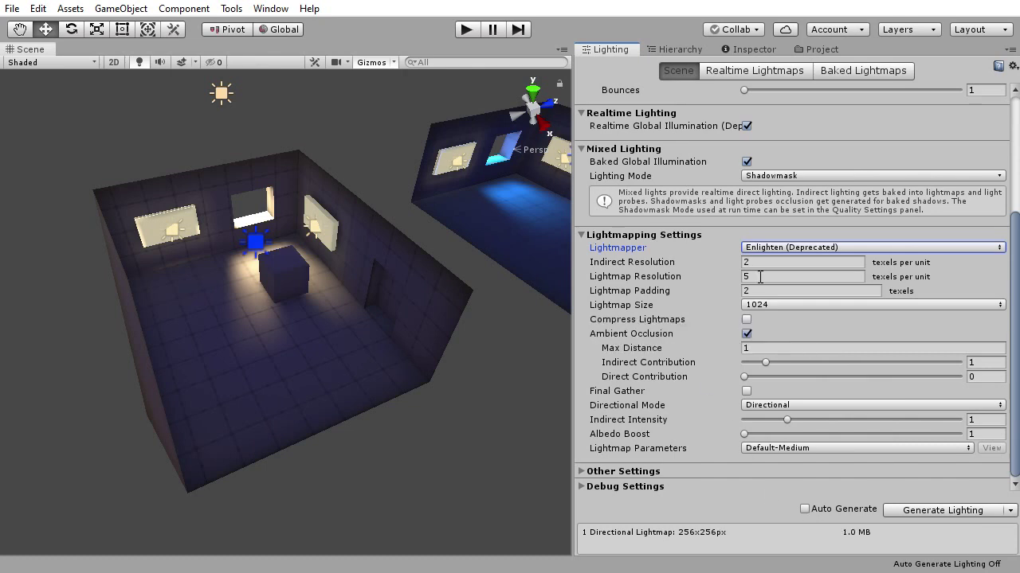
pyautogui.write('2')
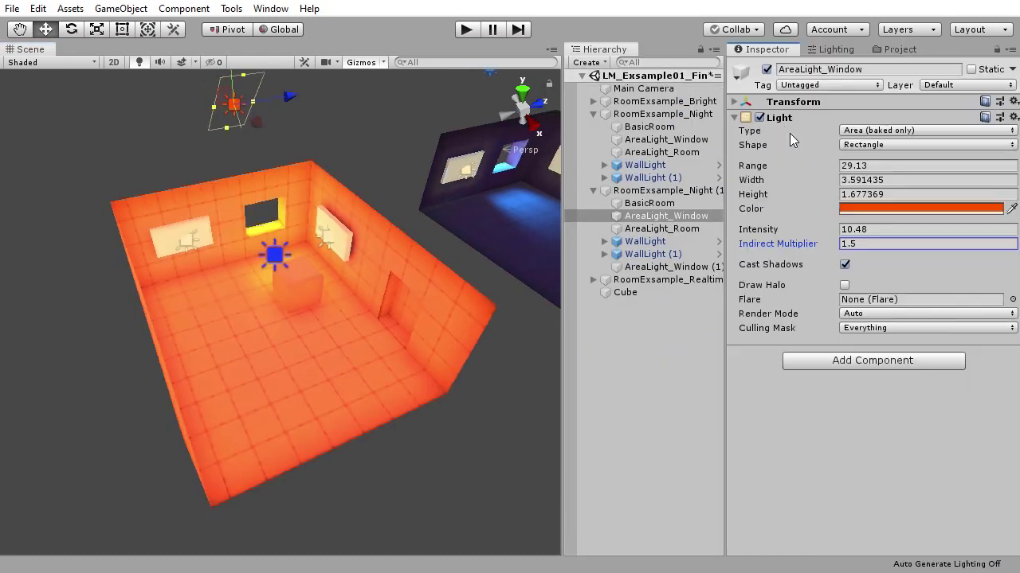
# - Adjust the window light's intensity, make Steps non-static, and enable lightmap UVs for Area2
pyautogui.moveTo(808, 231); pyautogui.dragTo(793, 231)
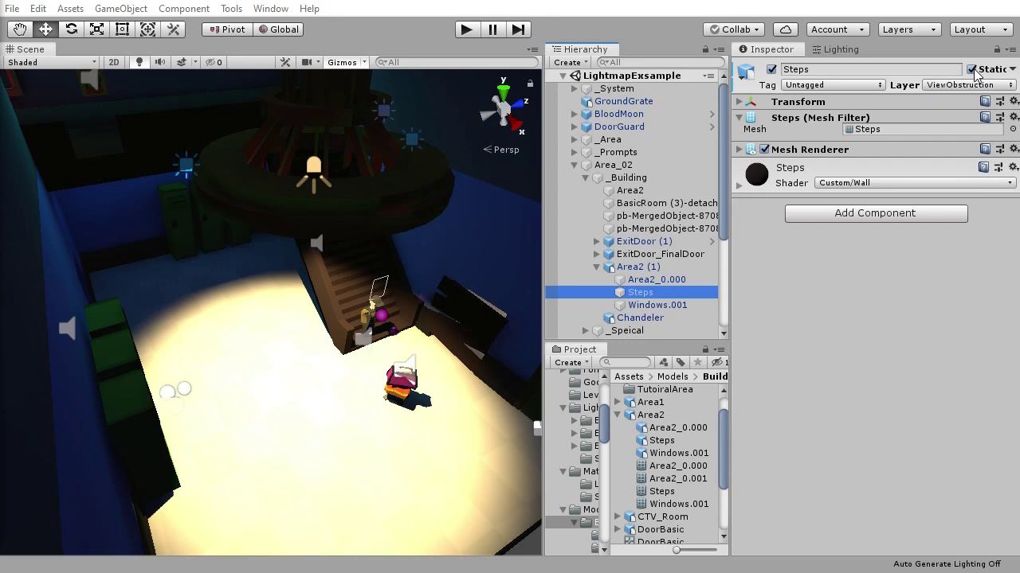
pyautogui.click(972, 70)
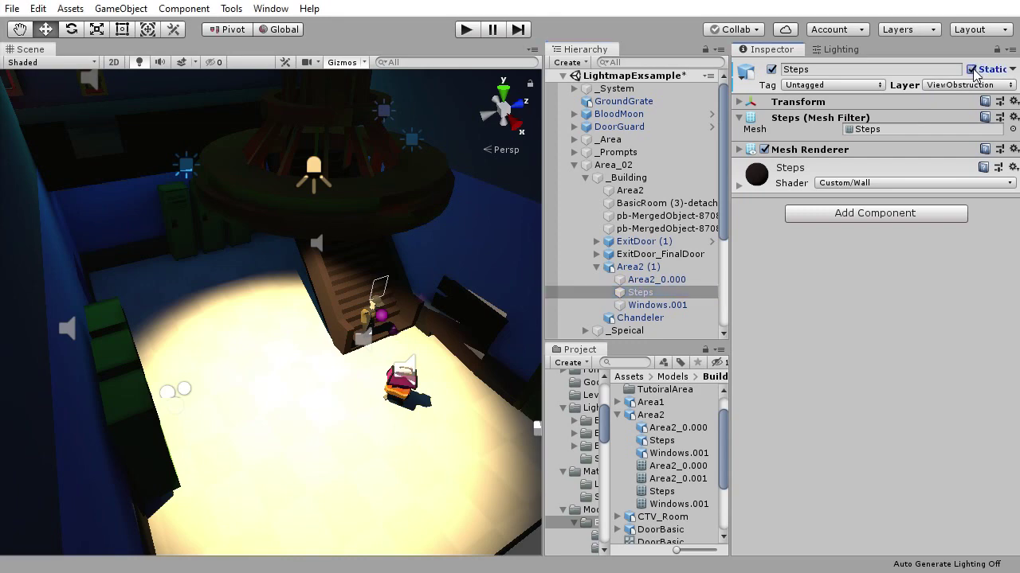
pyautogui.doubleClick(867, 129)
pyautogui.moveTo(1016, 102); pyautogui.dragTo(986, 195)
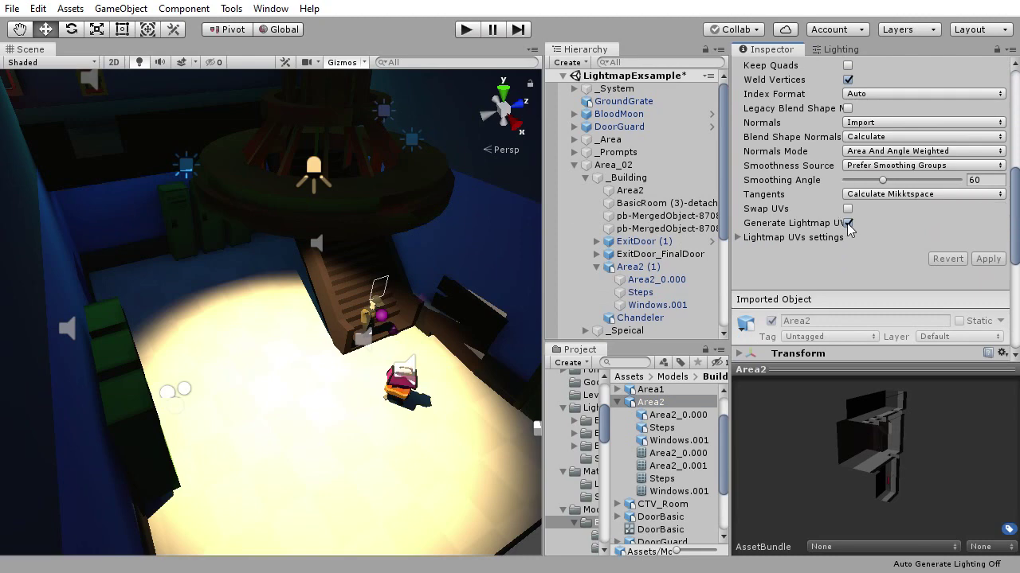
pyautogui.click(848, 223)
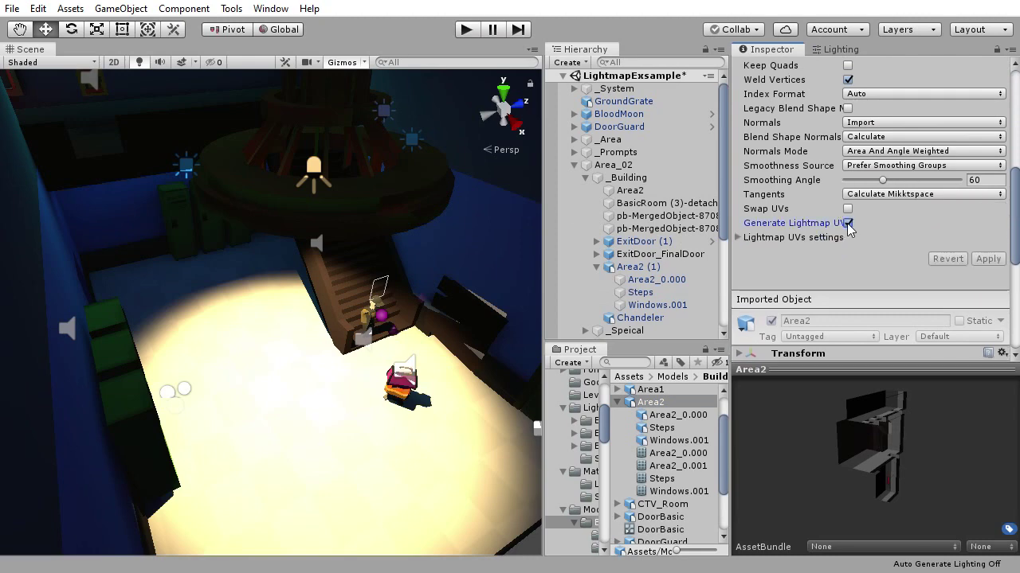
pyautogui.click(433, 383)
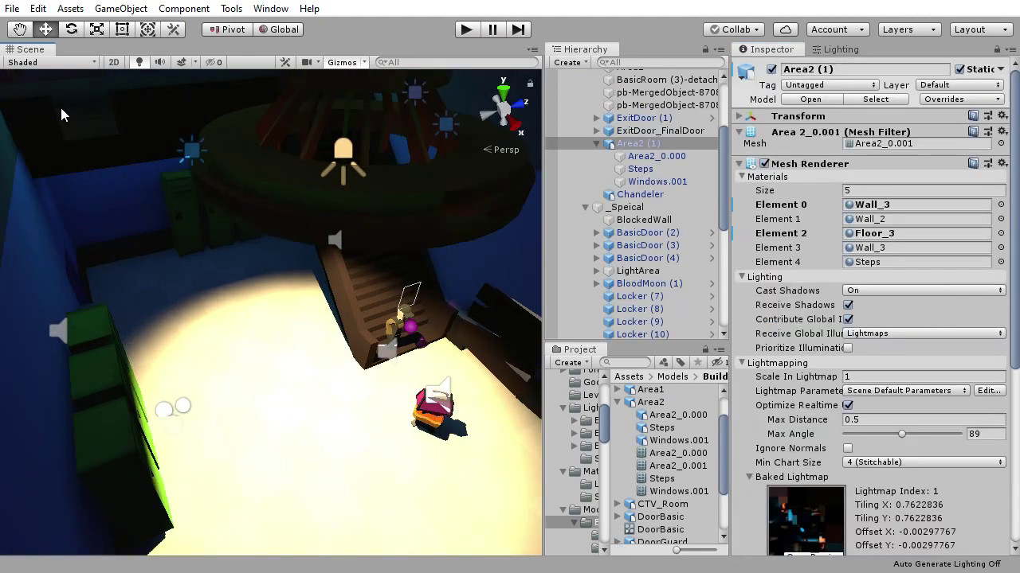
# - Switch the Scene draw mode to Baked Lightmap and fly into the room
pyautogui.click(59, 64)
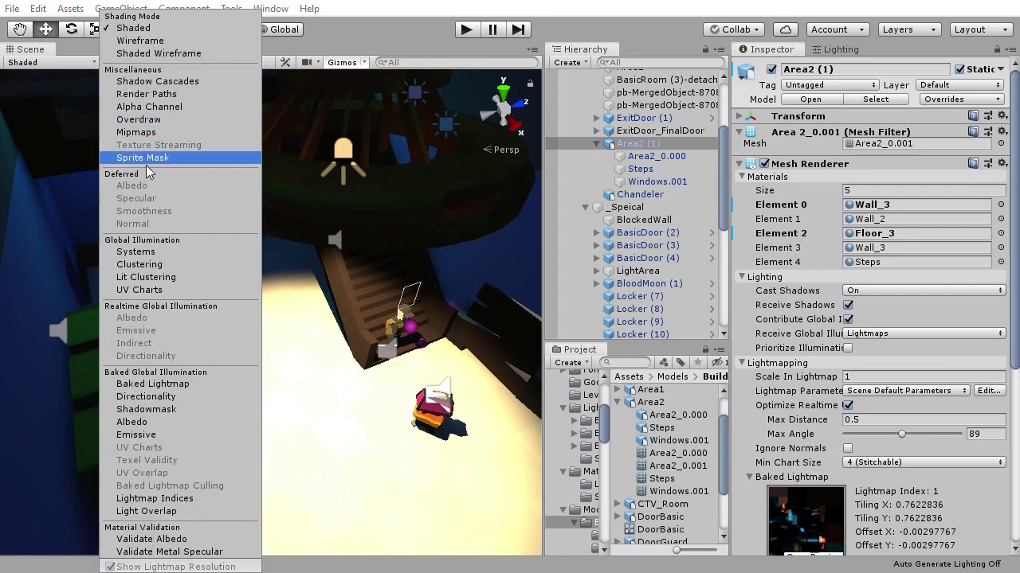
pyautogui.click(159, 384)
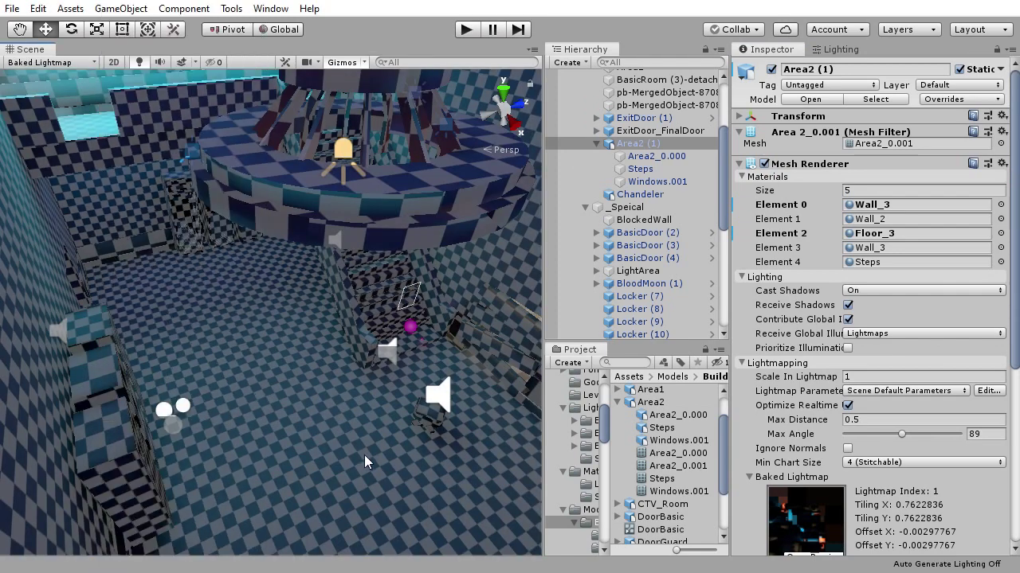
pyautogui.scroll(5, 342, 389)
pyautogui.moveTo(328, 382); pyautogui.dragTo(225, 325, button='right')
# - Set the Chandeler's Scale In Lightmap to 1.04
pyautogui.click(217, 324)
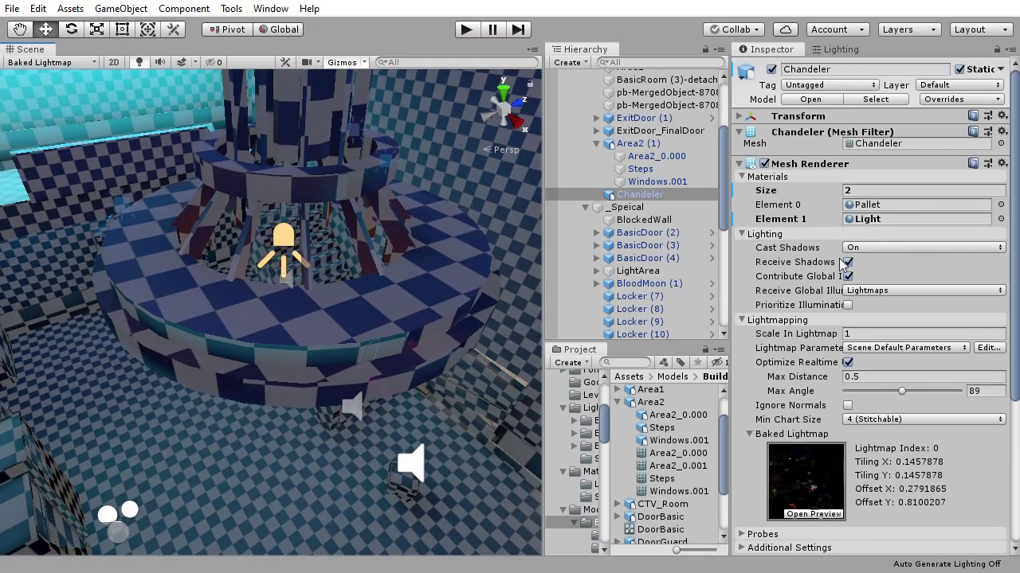
pyautogui.click(740, 164)
pyautogui.click(740, 164)
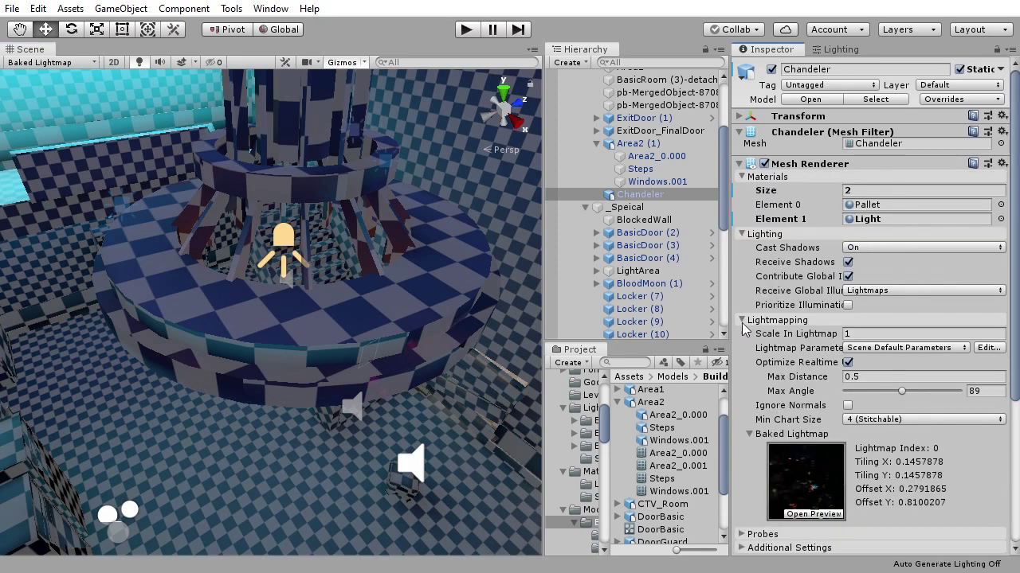
pyautogui.click(741, 321)
pyautogui.click(808, 322)
pyautogui.moveTo(827, 334); pyautogui.dragTo(824, 334)
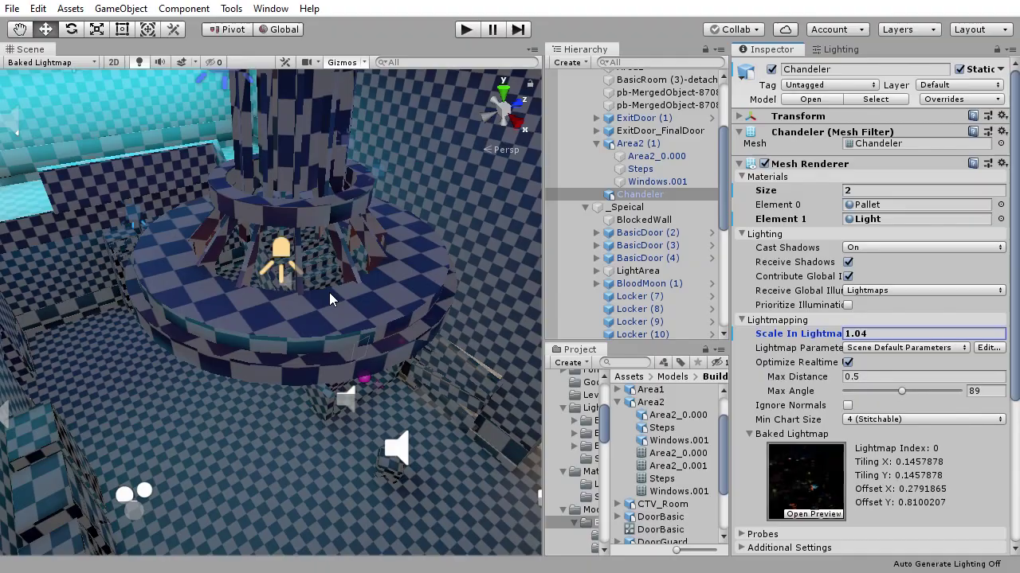
pyautogui.moveTo(354, 288); pyautogui.dragTo(199, 151, button='right')
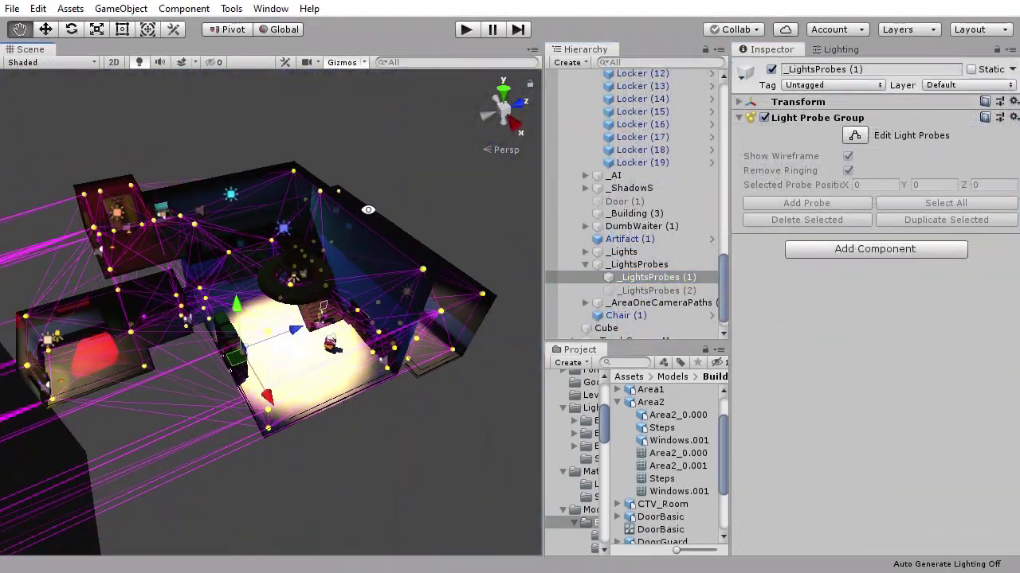
# - Orbit the view to a side elevation of the level
pyautogui.keyDown('alt'); pyautogui.moveTo(368, 209); pyautogui.dragTo(332, 304); pyautogui.keyUp('alt')
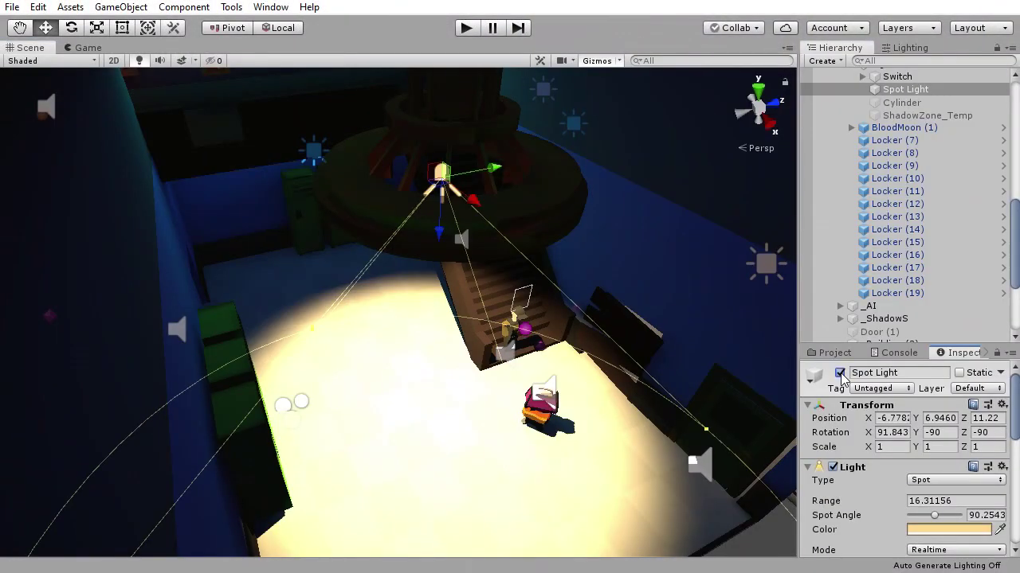
# - Turn off the spot light, search 'standard assest', and browse Standard Assets' Effects > Projectors contents
pyautogui.click(840, 373)
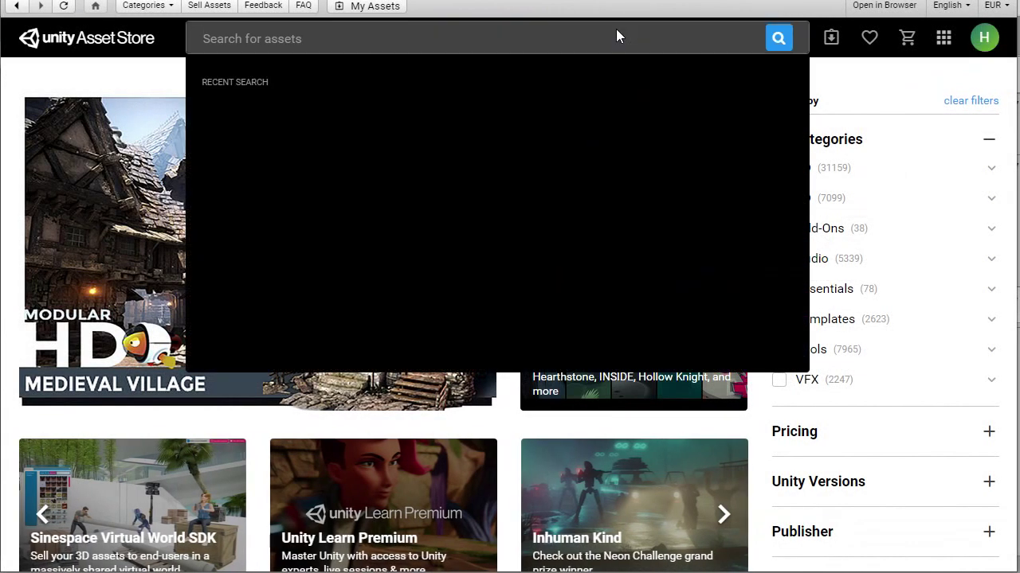
pyautogui.write('standard ass')
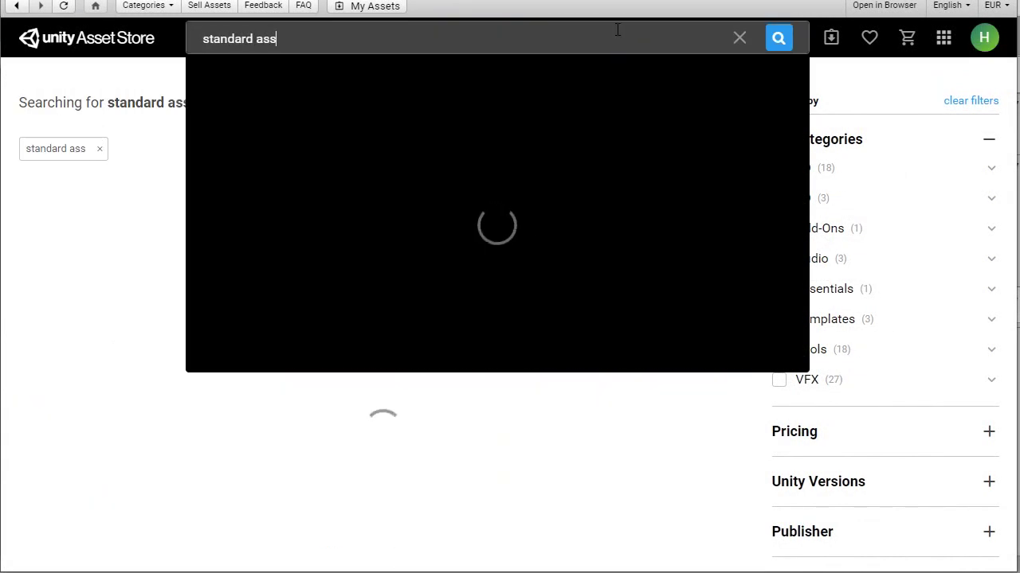
pyautogui.write('est')
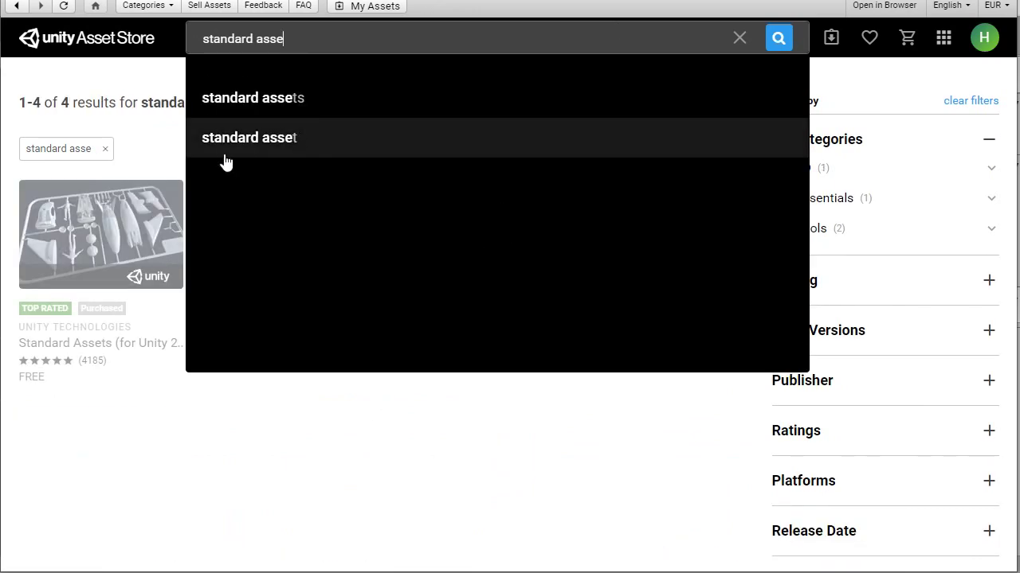
pyautogui.click(222, 151)
pyautogui.click(130, 236)
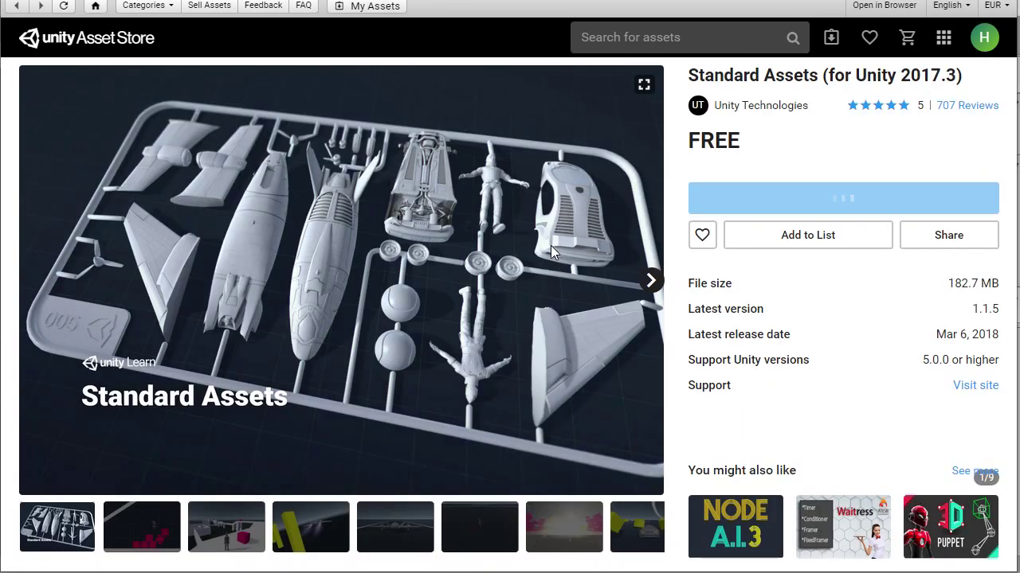
pyautogui.scroll(-8, 551, 251)
pyautogui.click(170, 80)
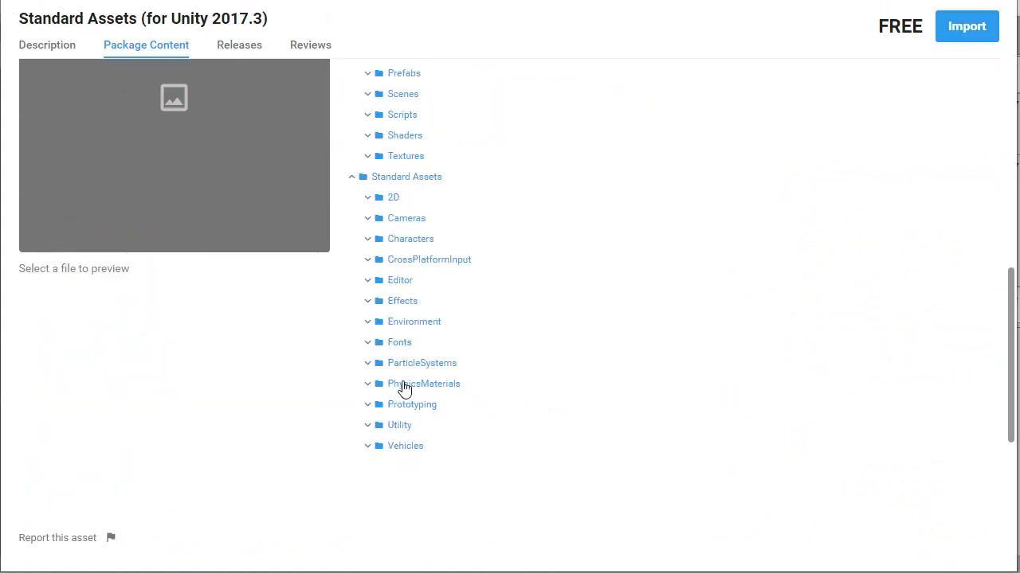
pyautogui.click(368, 301)
pyautogui.click(409, 404)
pyautogui.scroll(-2, 414, 394)
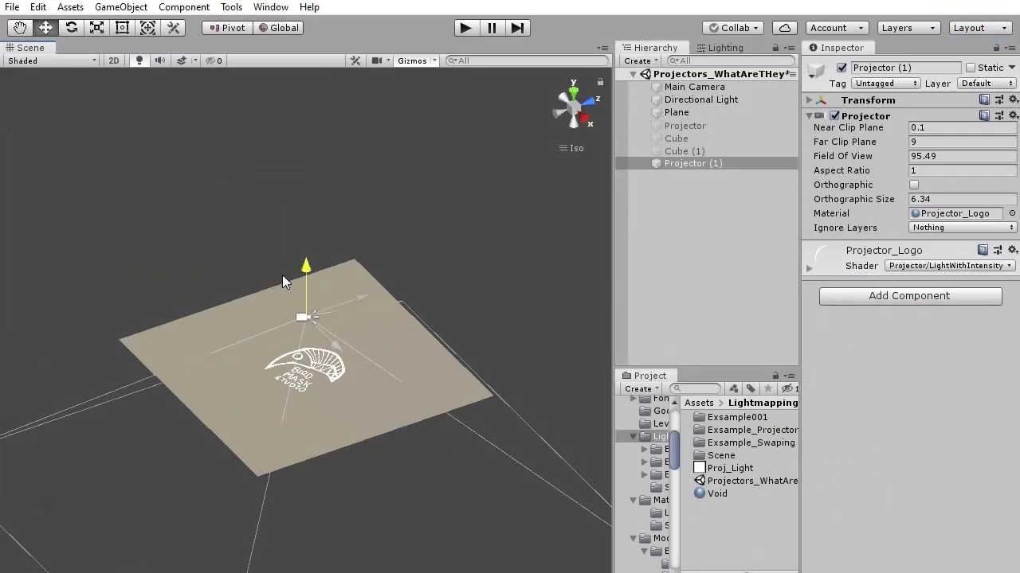
# - Raise the logo projector, make it orthographic, and enable the Cube objects beneath it
pyautogui.moveTo(281, 201); pyautogui.dragTo(285, 183)
pyautogui.click(913, 185)
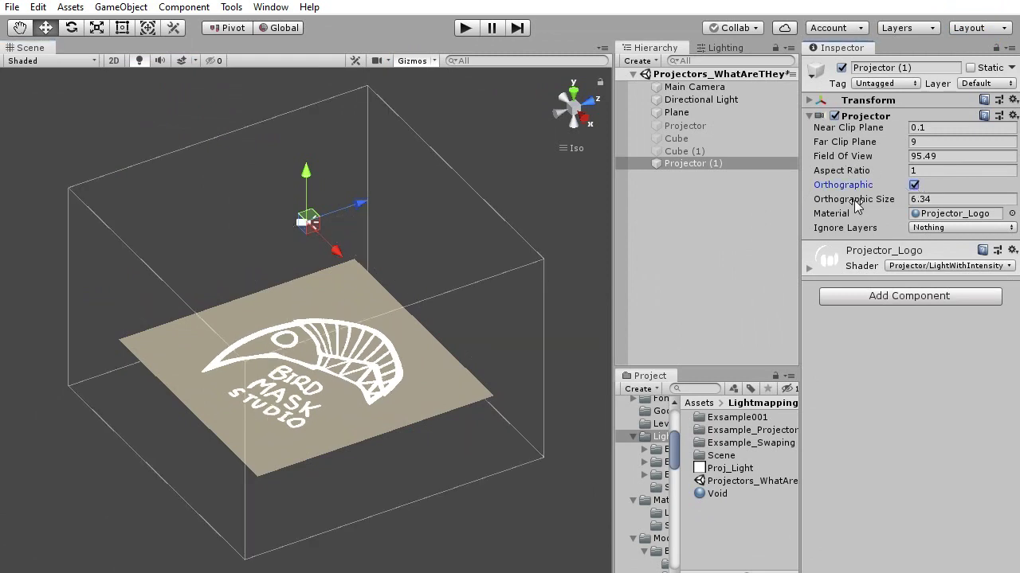
pyautogui.click(677, 138)
pyautogui.click(841, 68)
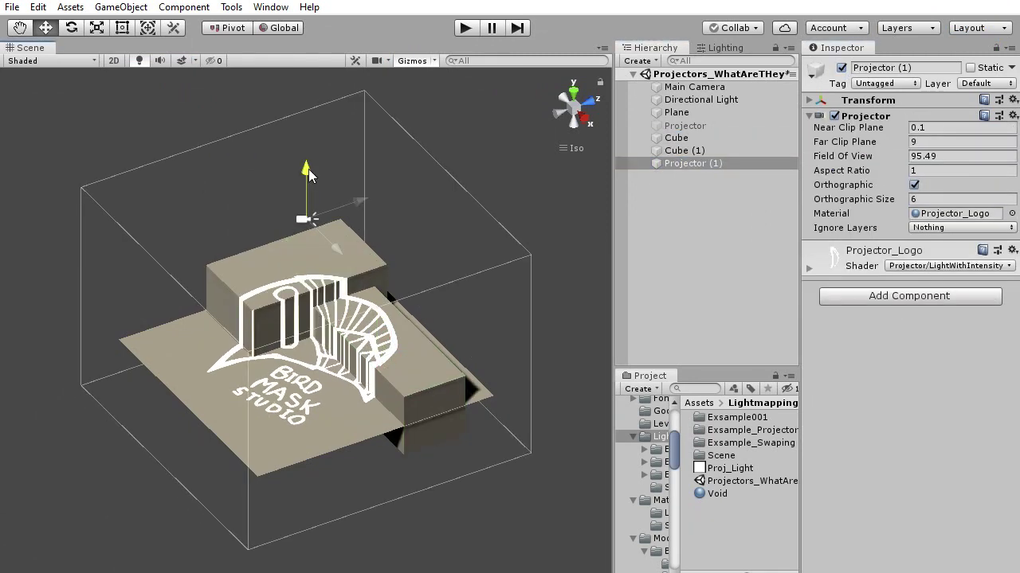
pyautogui.moveTo(308, 169); pyautogui.dragTo(310, 164)
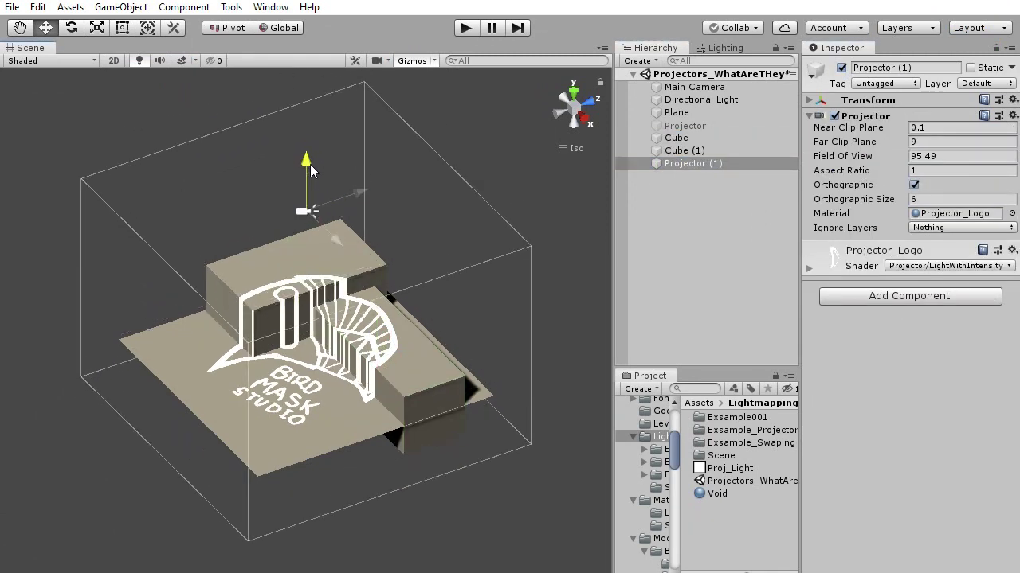
# - Enable the dark Projector, widen its orthographic size to 9.8, and raise its box
pyautogui.click(684, 125)
pyautogui.click(840, 68)
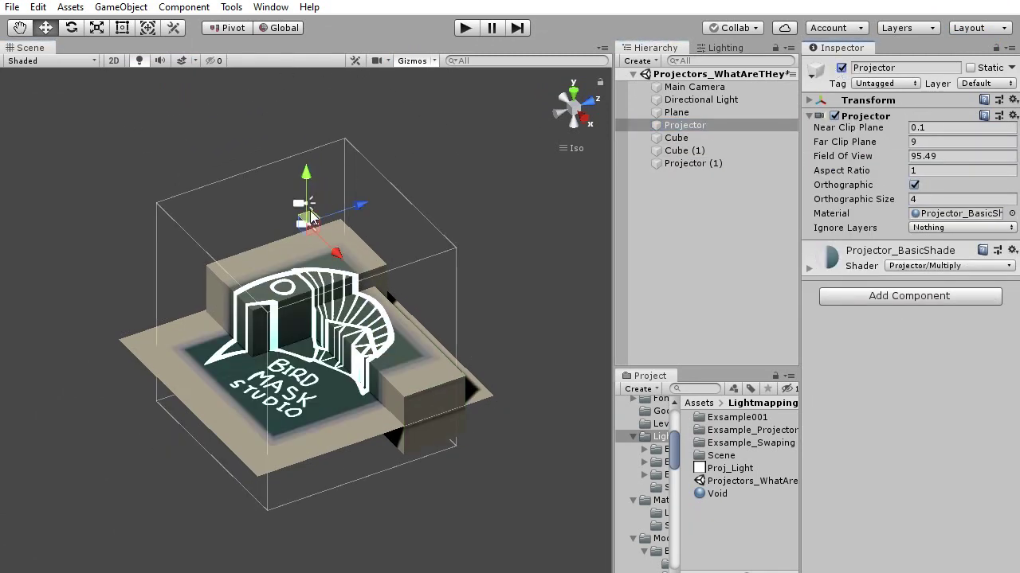
pyautogui.moveTo(311, 217)
pyautogui.mouseDown()
pyautogui.moveTo(305, 171)
pyautogui.moveTo(341, 136)
pyautogui.moveTo(287, 221)
pyautogui.moveTo(352, 215)
pyautogui.moveTo(242, 204)
pyautogui.moveTo(309, 214)
pyautogui.mouseUp()
pyautogui.moveTo(832, 205); pyautogui.dragTo(904, 205)
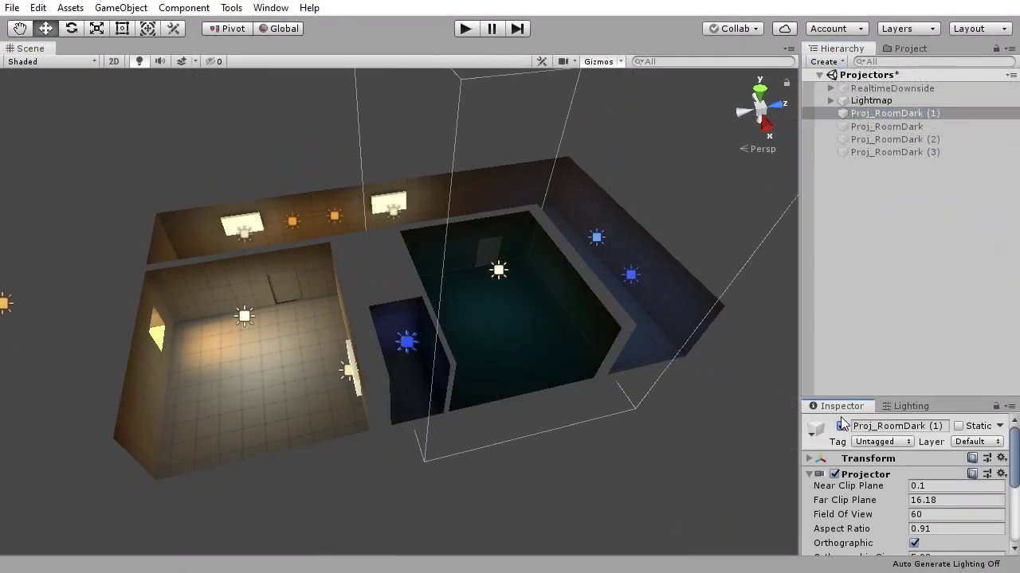
pyautogui.scroll(-5, 533, 264)
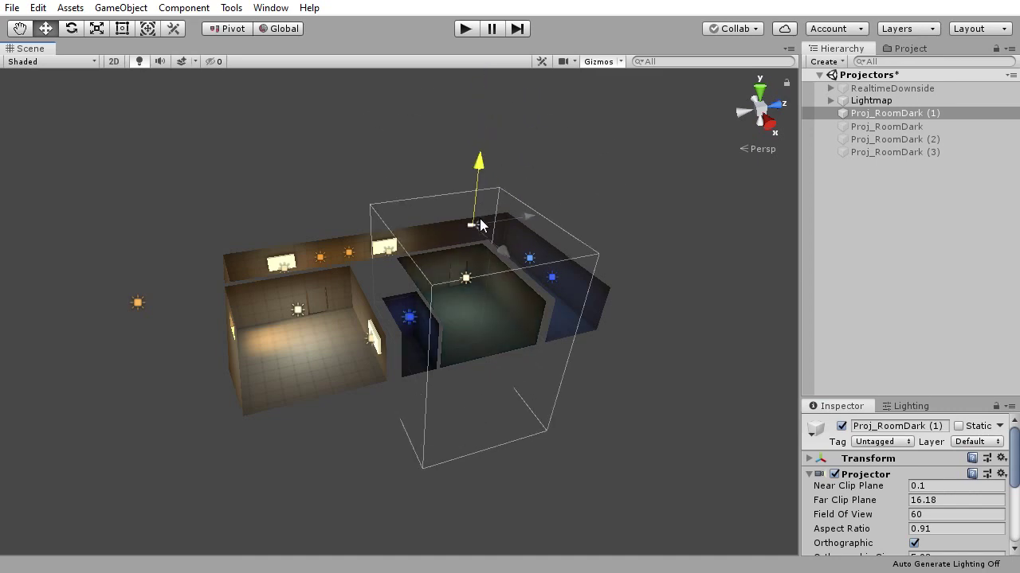
pyautogui.moveTo(481, 226); pyautogui.dragTo(488, 44)
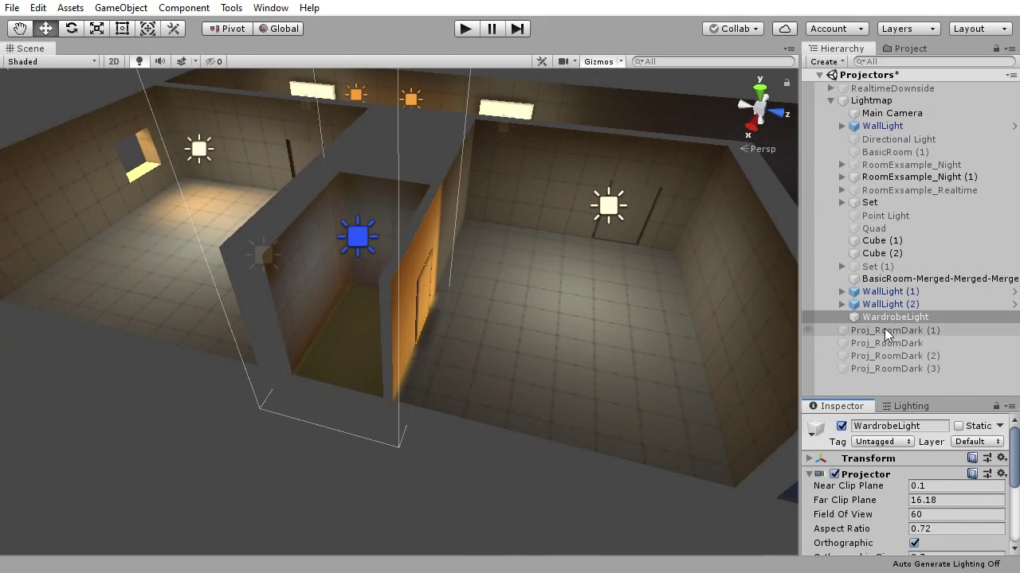
# - Enable Proj_RoomDark (1), Proj_RoomDark and Proj_RoomDark (2) to darken the rooms
pyautogui.click(886, 330)
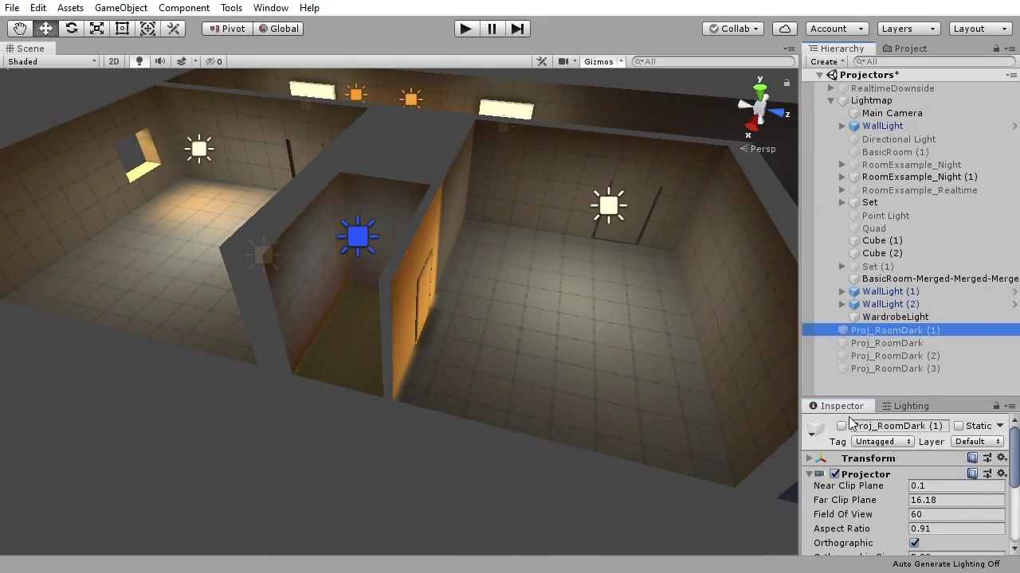
pyautogui.click(842, 426)
pyautogui.click(874, 345)
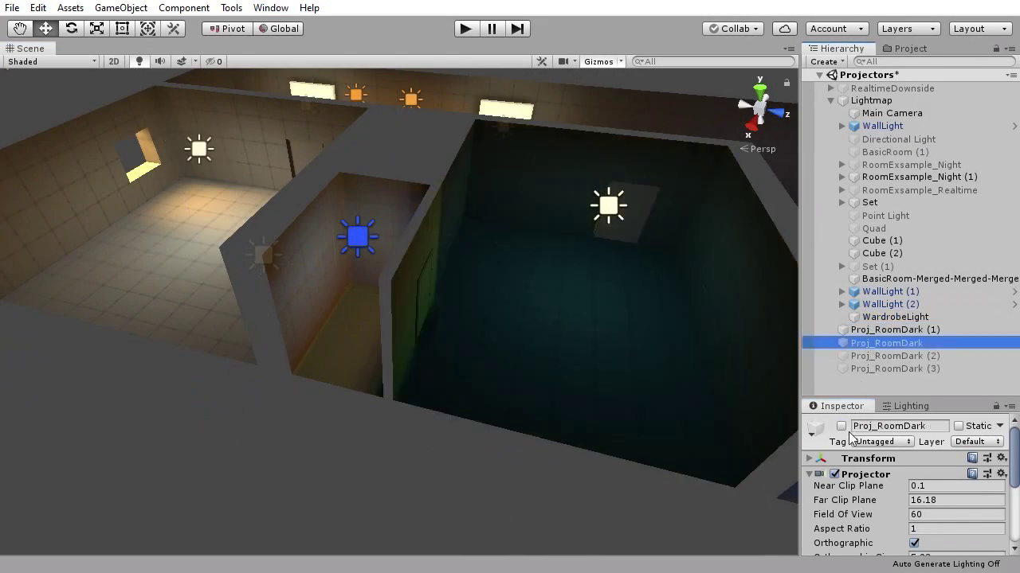
pyautogui.click(841, 427)
pyautogui.click(886, 356)
pyautogui.click(842, 426)
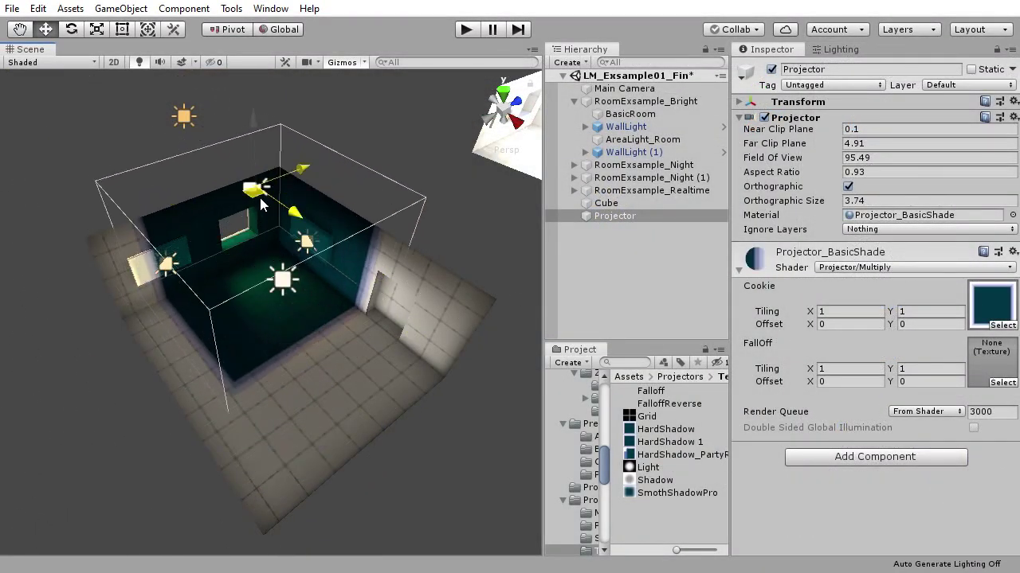
# - Keep the projector orthographic at size 8.9 with the Projector/Multiply shader
pyautogui.click(847, 187)
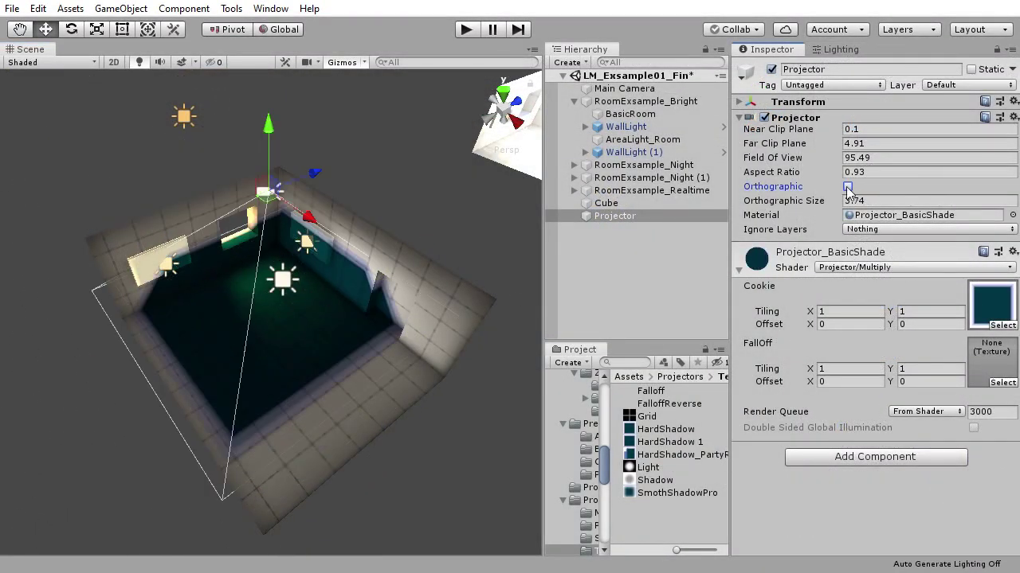
pyautogui.click(847, 187)
pyautogui.moveTo(787, 206); pyautogui.dragTo(829, 206)
pyautogui.click(844, 267)
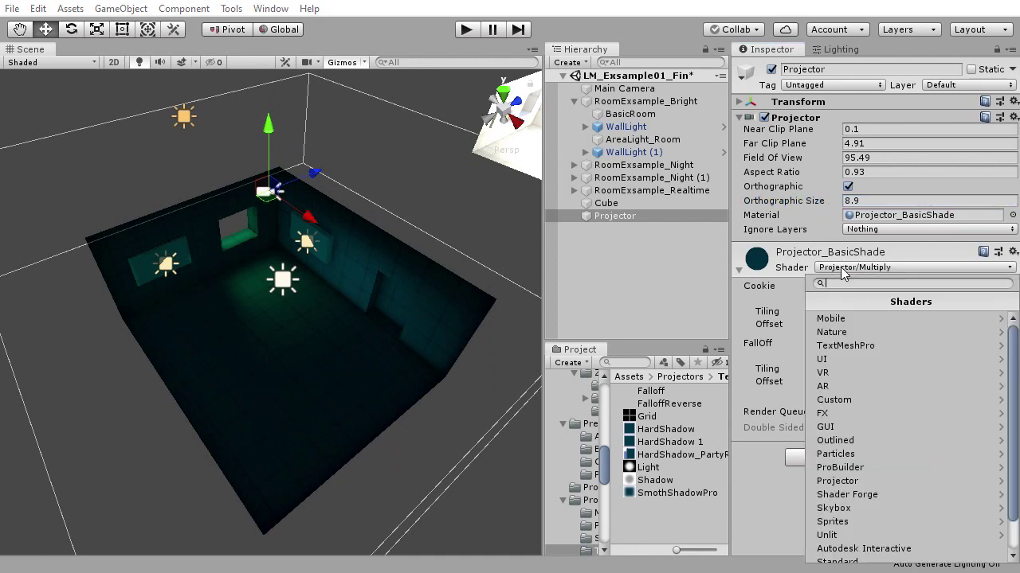
pyautogui.click(840, 481)
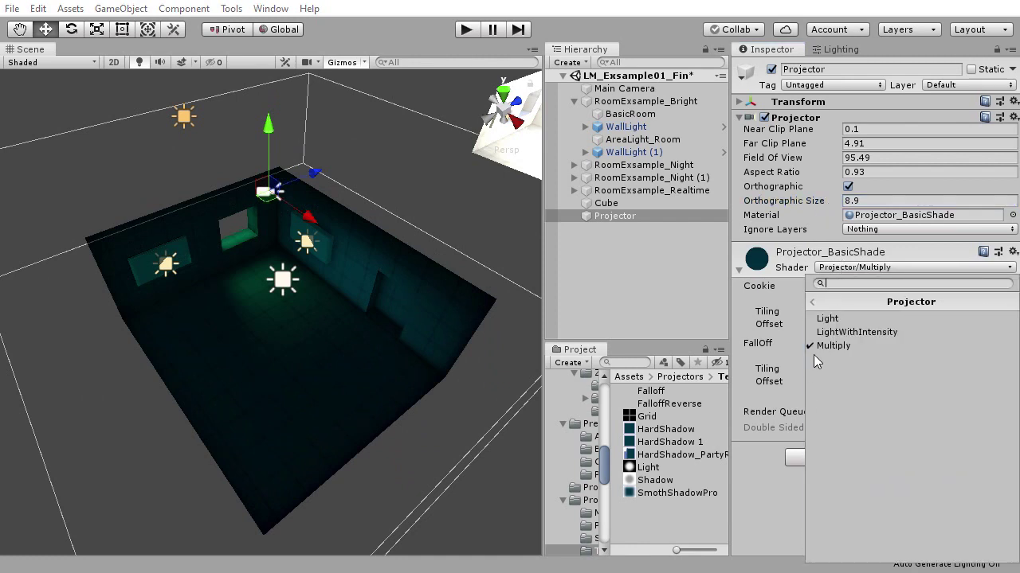
pyautogui.click(822, 345)
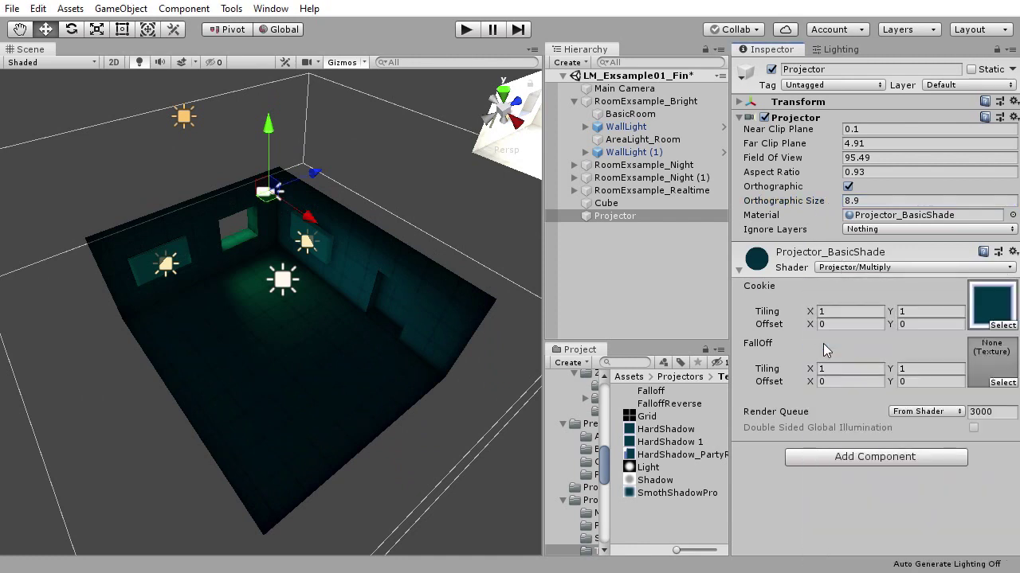
# - Locate the HardShadow cookie texture and inspect its import settings
pyautogui.click(1005, 383)
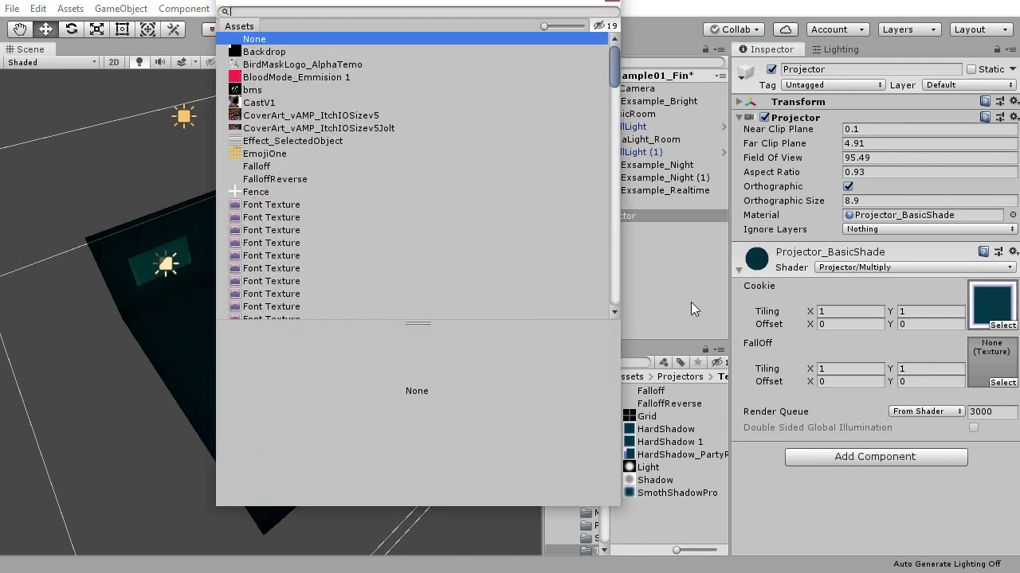
pyautogui.click(615, 3)
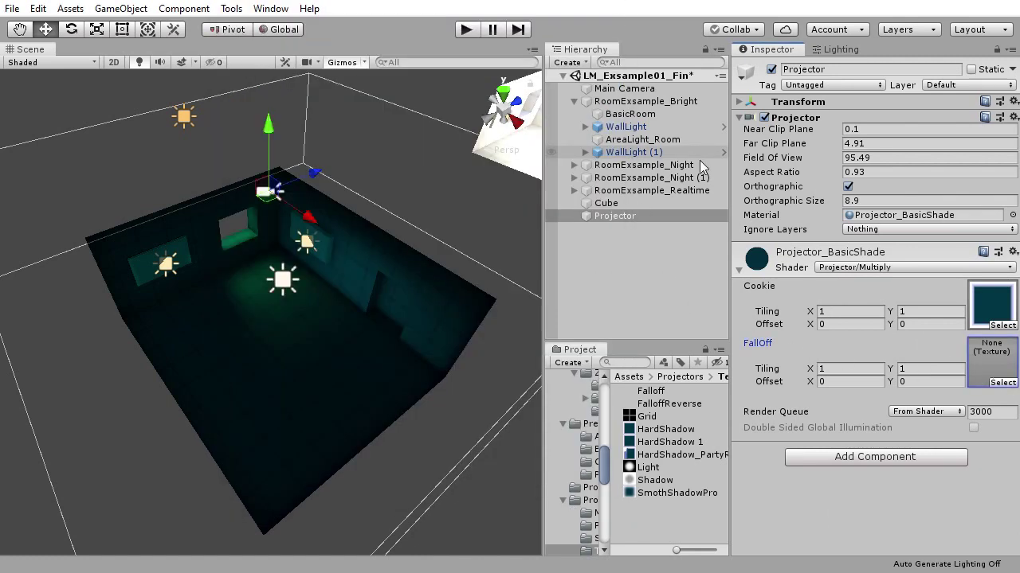
pyautogui.click(1001, 305)
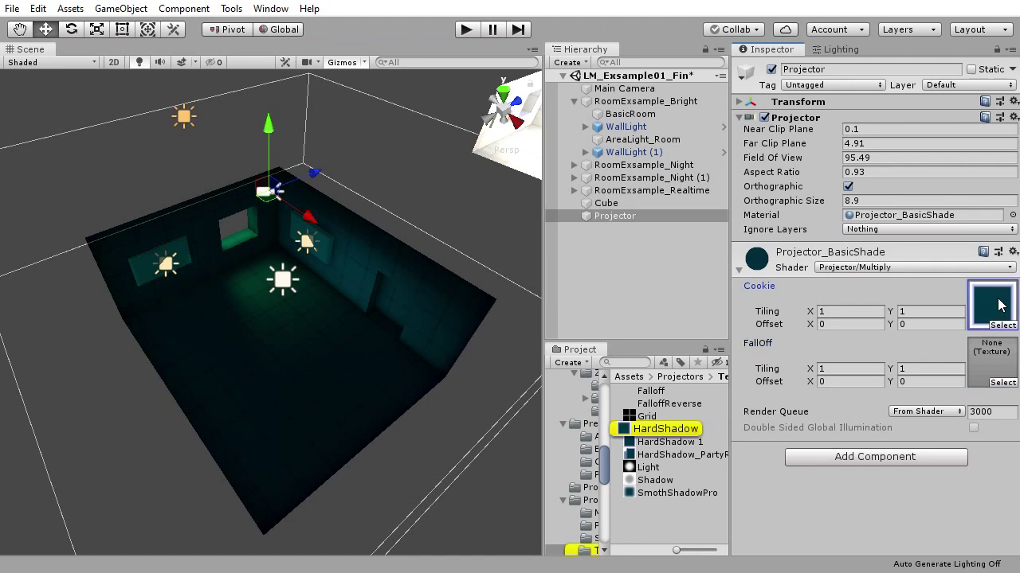
pyautogui.click(662, 431)
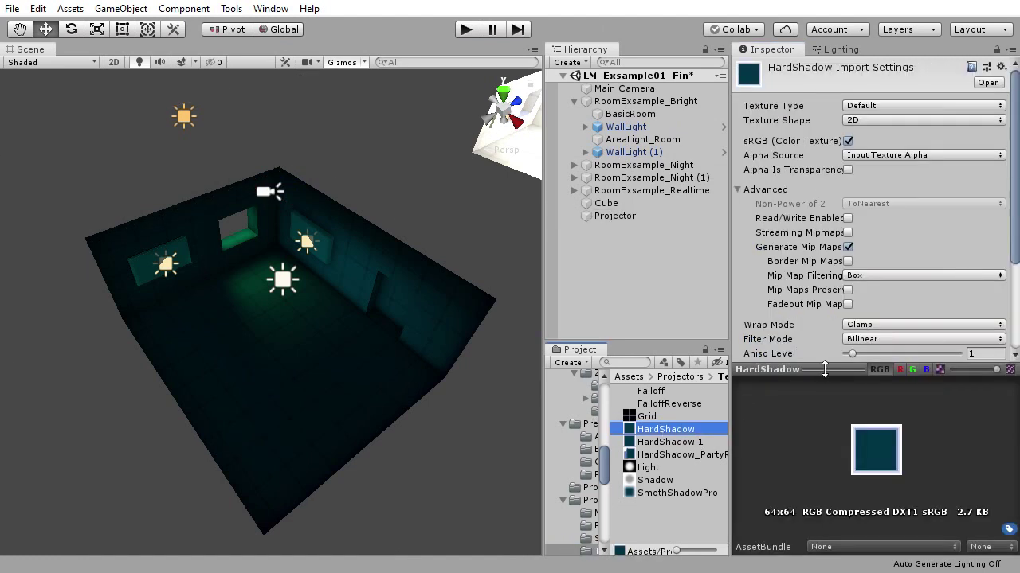
# - Change the HardShadow texture's Wrap Mode from Clamp to Repeat
pyautogui.moveTo(824, 369); pyautogui.dragTo(826, 313)
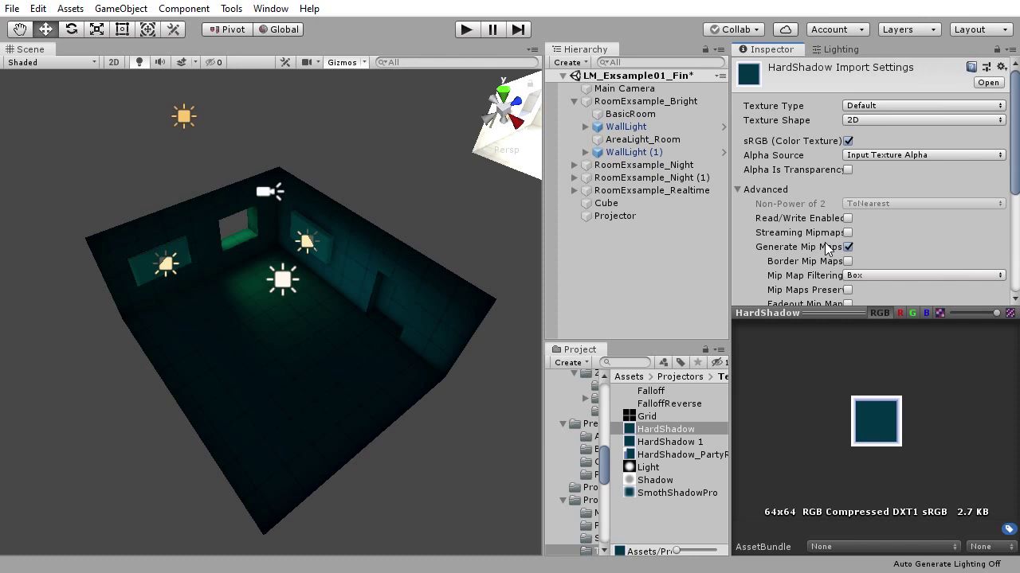
pyautogui.scroll(-5, 828, 248)
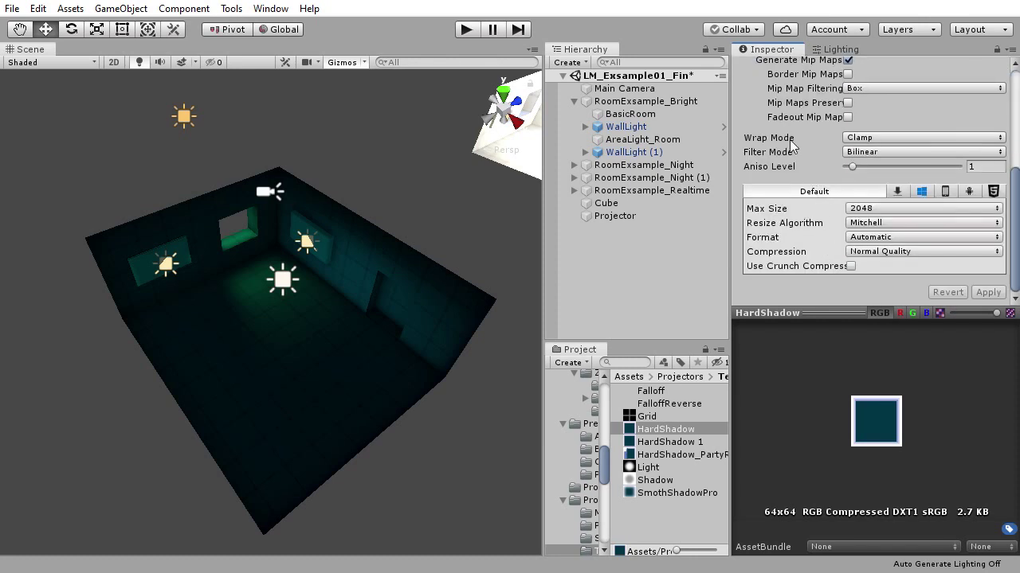
pyautogui.click(874, 138)
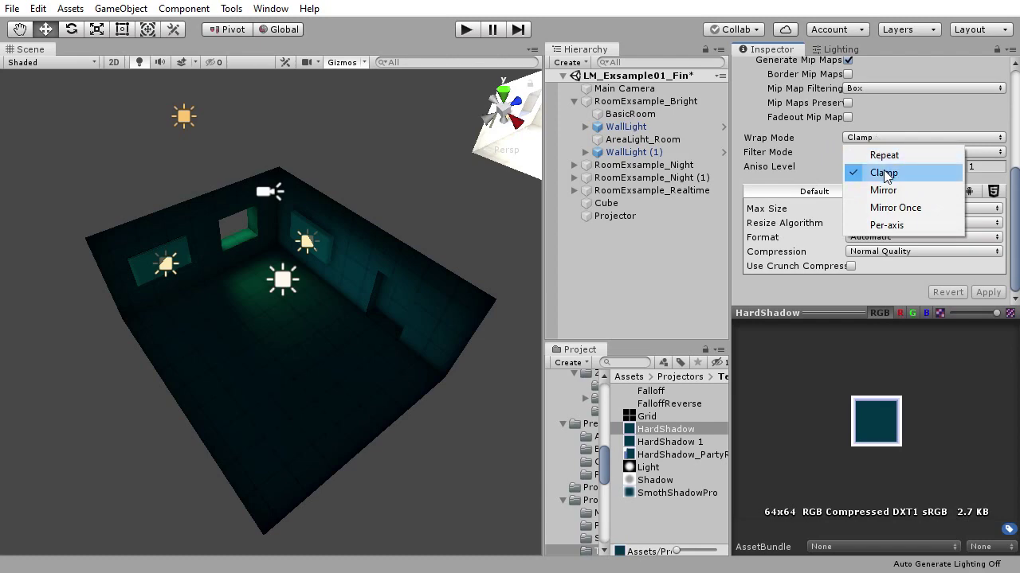
pyautogui.click(885, 174)
pyautogui.click(870, 144)
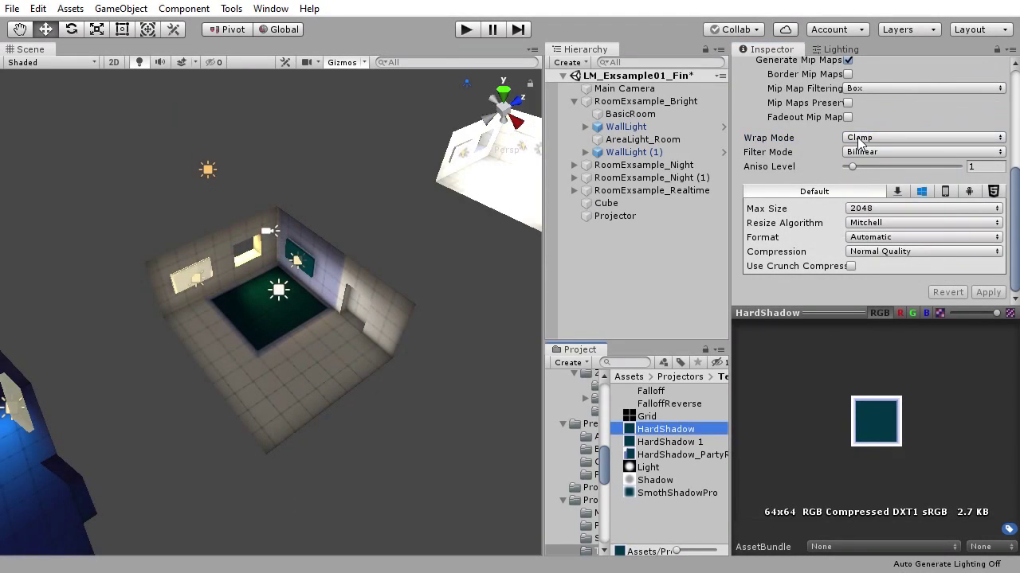
pyautogui.click(860, 140)
pyautogui.click(880, 154)
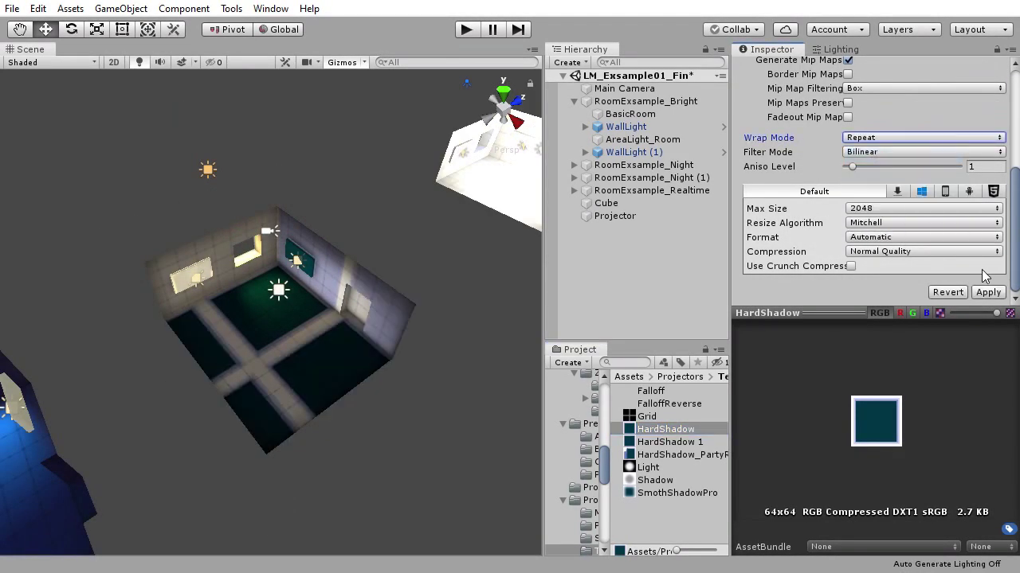
pyautogui.click(849, 141)
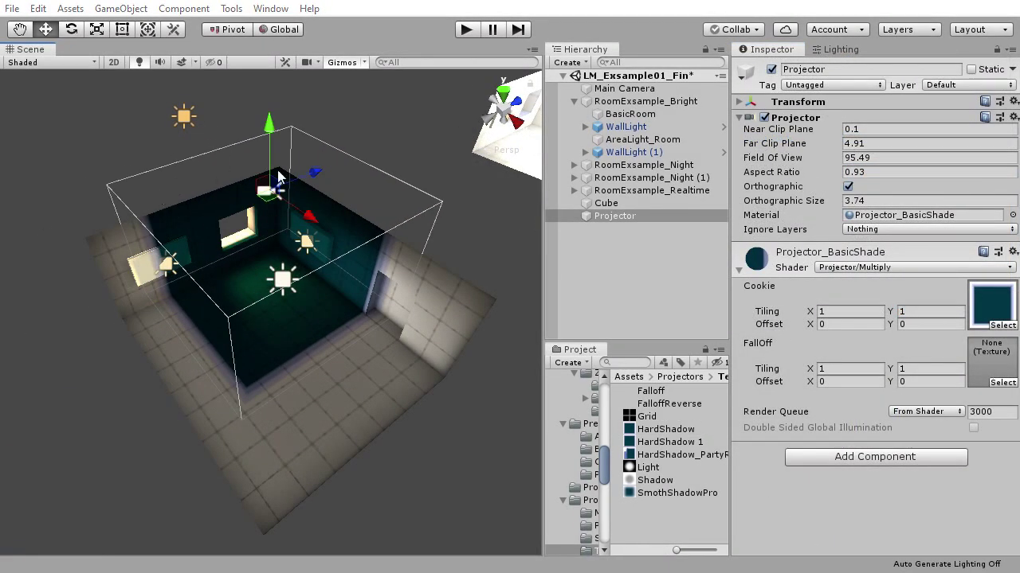
# - Shift the projector's shade onto the floor, move the Point Light into the left room, and select the Proj_RoomDark projectors
pyautogui.moveTo(267, 199)
pyautogui.mouseDown()
pyautogui.moveTo(374, 313)
pyautogui.moveTo(154, 209)
pyautogui.moveTo(268, 202)
pyautogui.mouseUp()
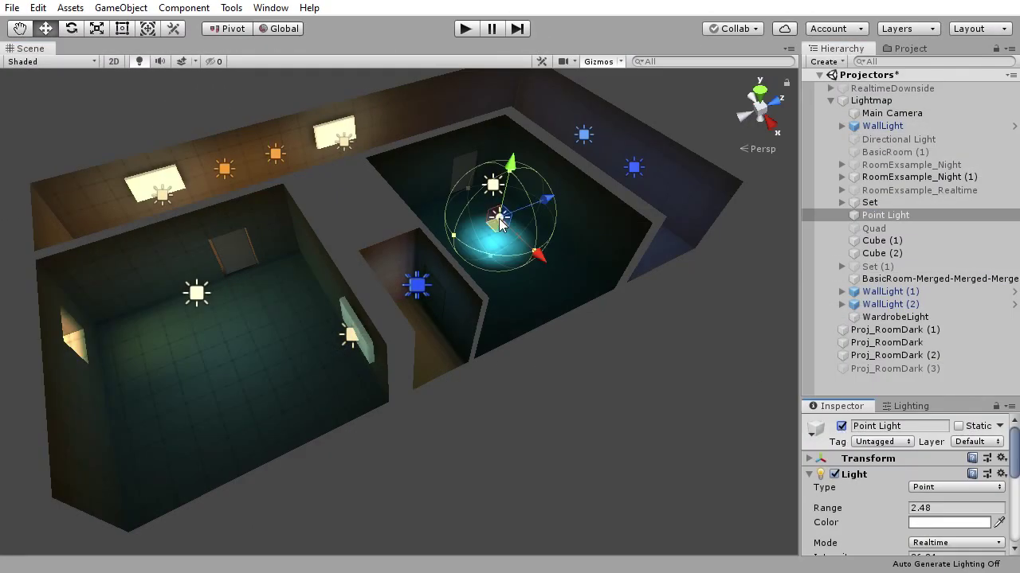
pyautogui.moveTo(498, 218); pyautogui.dragTo(230, 349)
pyautogui.moveTo(229, 348); pyautogui.dragTo(340, 339, button='middle')
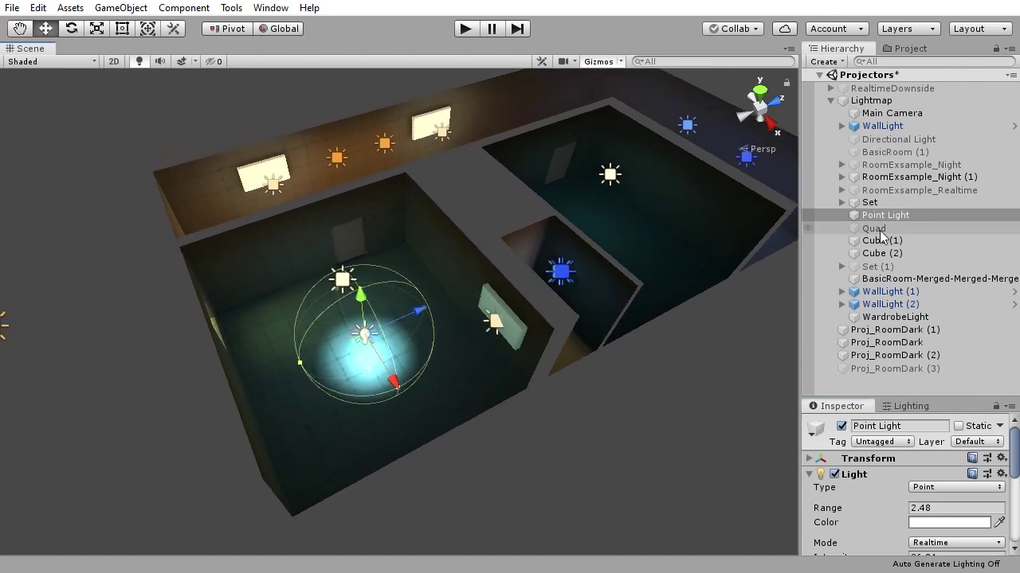
pyautogui.click(880, 330)
pyautogui.click(856, 345)
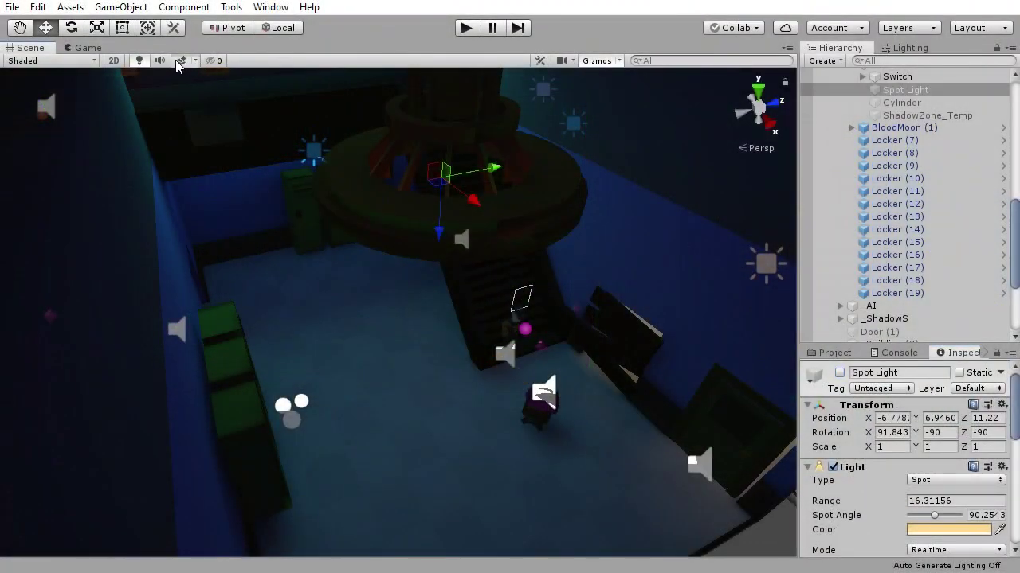
# - Select the Spot Light and toggle it off and on repeatedly to compare the lighting below it
pyautogui.click(182, 61)
pyautogui.click(840, 373)
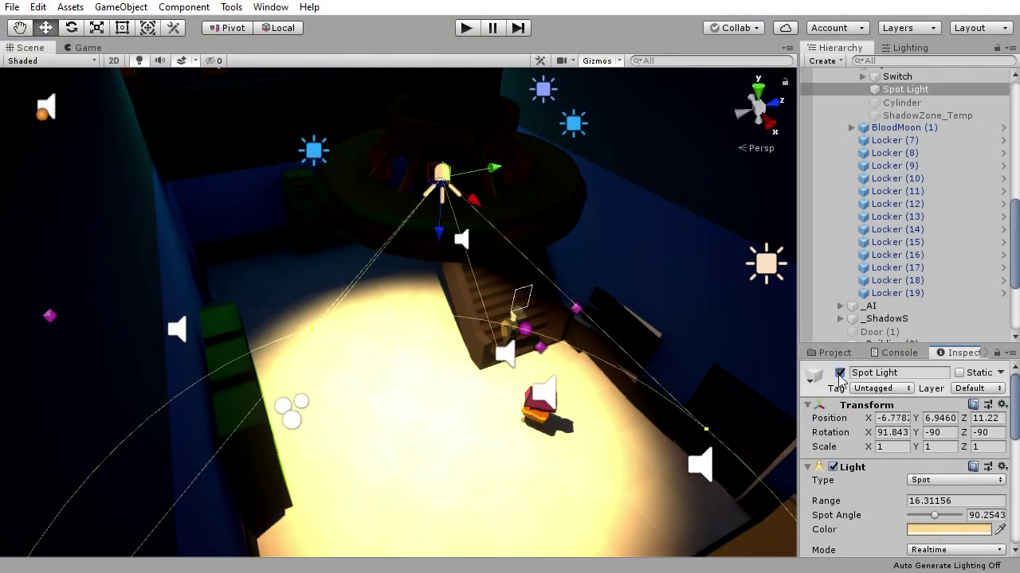
pyautogui.click(840, 372)
pyautogui.click(839, 372)
pyautogui.click(840, 373)
pyautogui.click(840, 373)
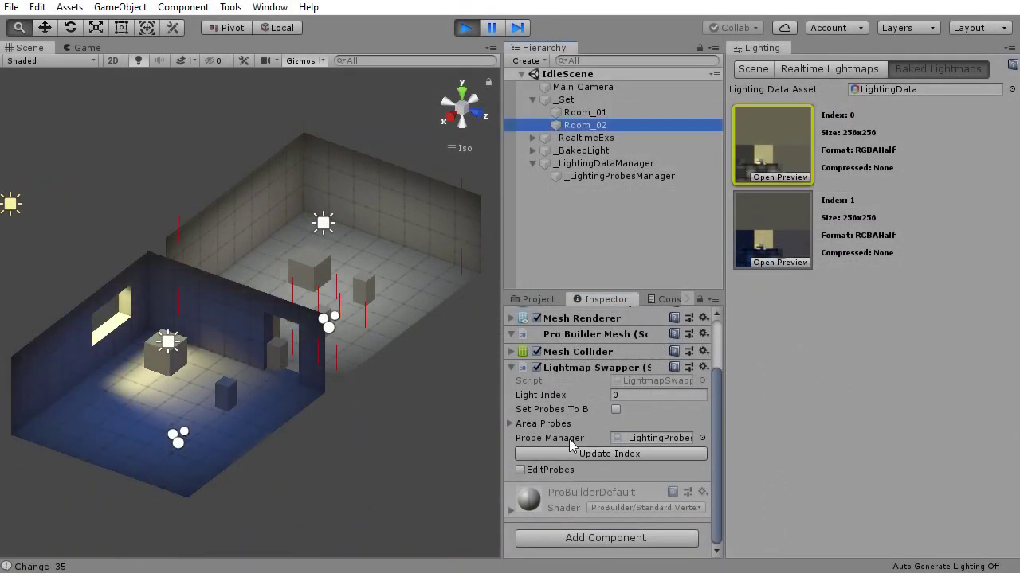
# - Use Update Index to toggle Room_02 between the bright and blue lightmaps, ending on blue
pyautogui.click(571, 454)
pyautogui.click(570, 454)
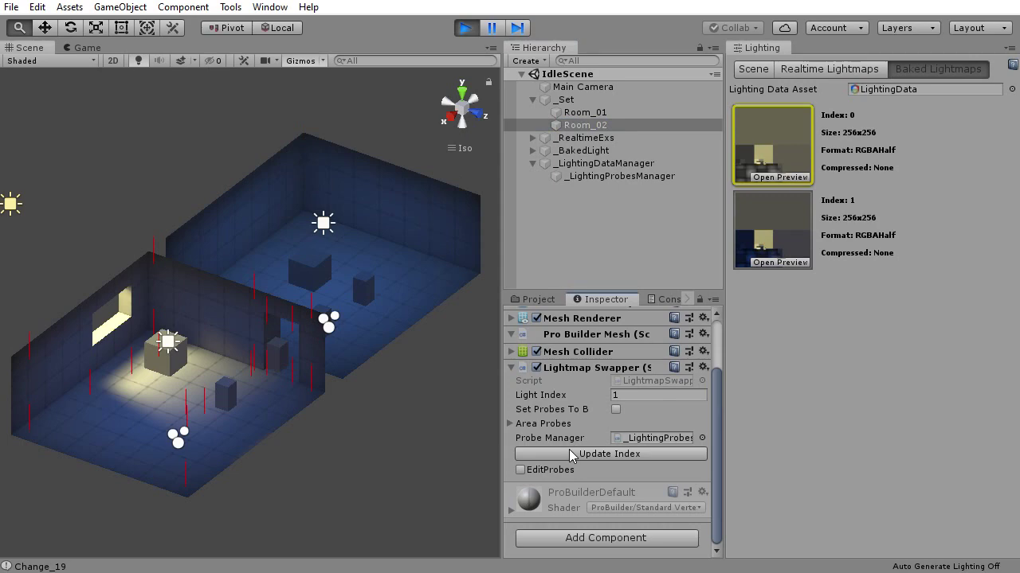
pyautogui.click(570, 454)
pyautogui.click(571, 454)
pyautogui.click(570, 454)
pyautogui.click(570, 454)
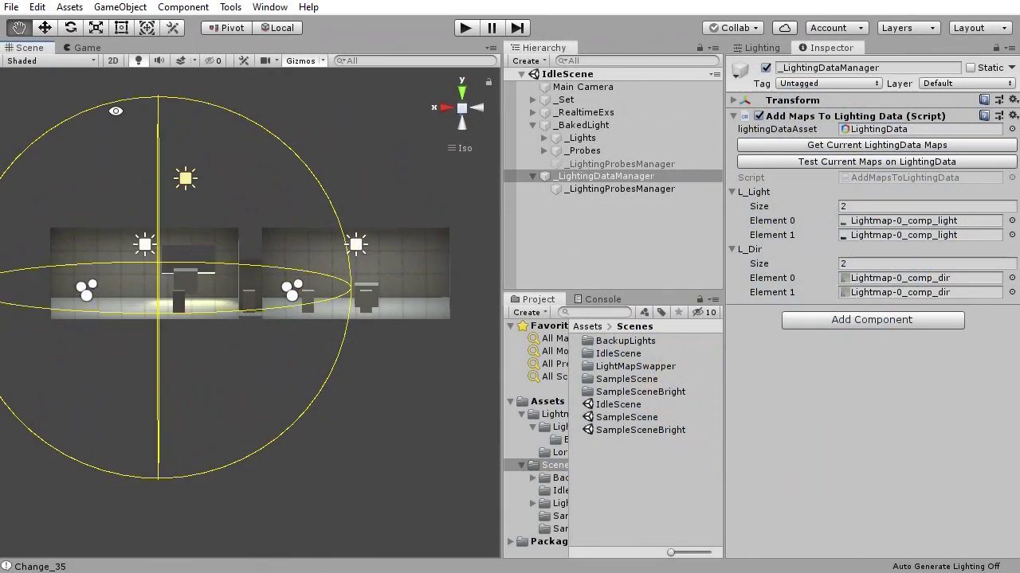
pyautogui.keyDown('alt'); pyautogui.moveTo(350, 191); pyautogui.dragTo(424, 264); pyautogui.keyUp('alt')
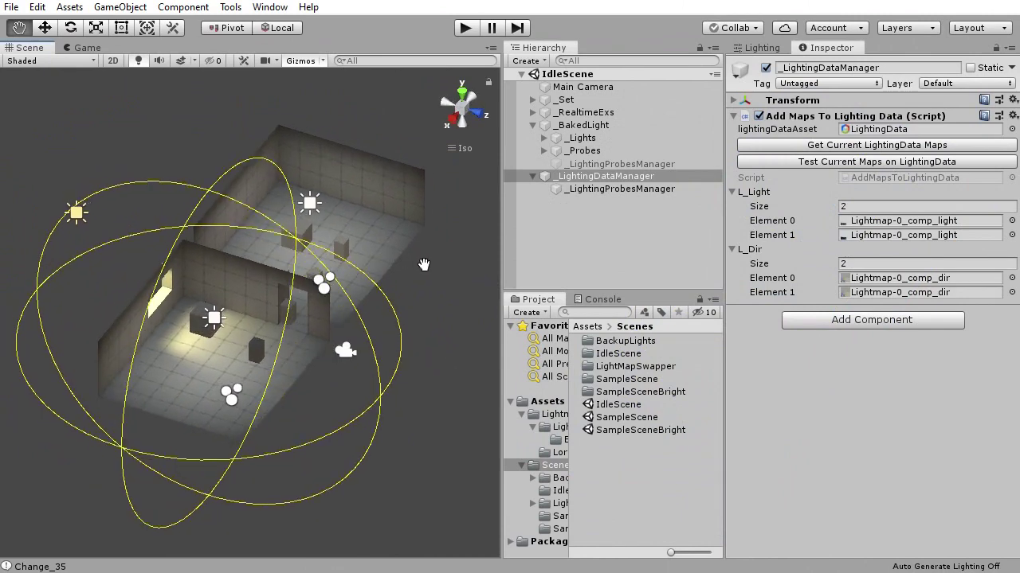
# - Open SampleScene, select Room_01 and toggle its lightmap between dark and bright with Update Index
pyautogui.doubleClick(626, 418)
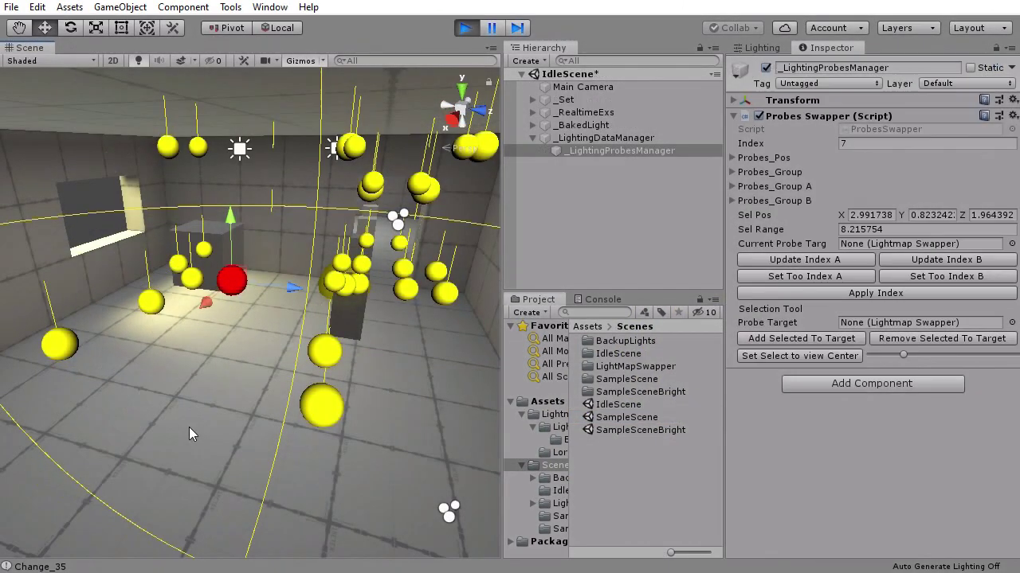
pyautogui.click(296, 338)
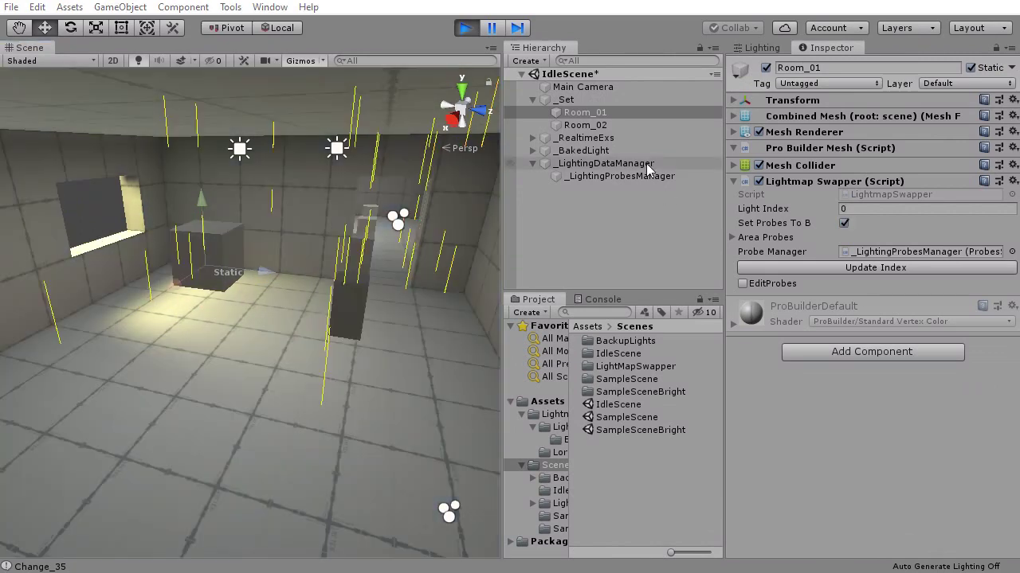
pyautogui.click(845, 271)
pyautogui.click(845, 271)
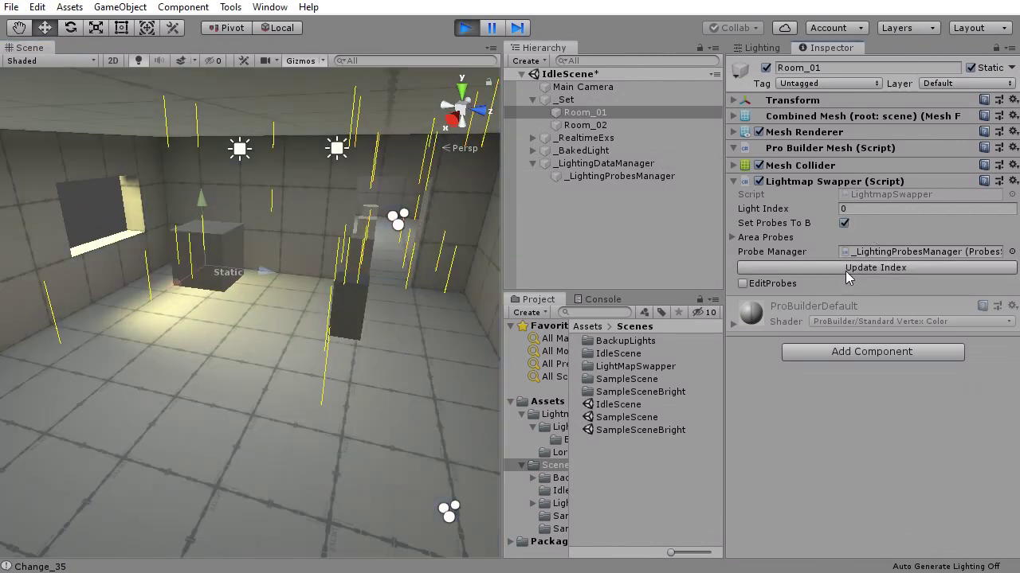
pyautogui.click(845, 271)
pyautogui.keyDown('alt'); pyautogui.moveTo(356, 274); pyautogui.dragTo(373, 399); pyautogui.keyUp('alt')
pyautogui.click(121, 299)
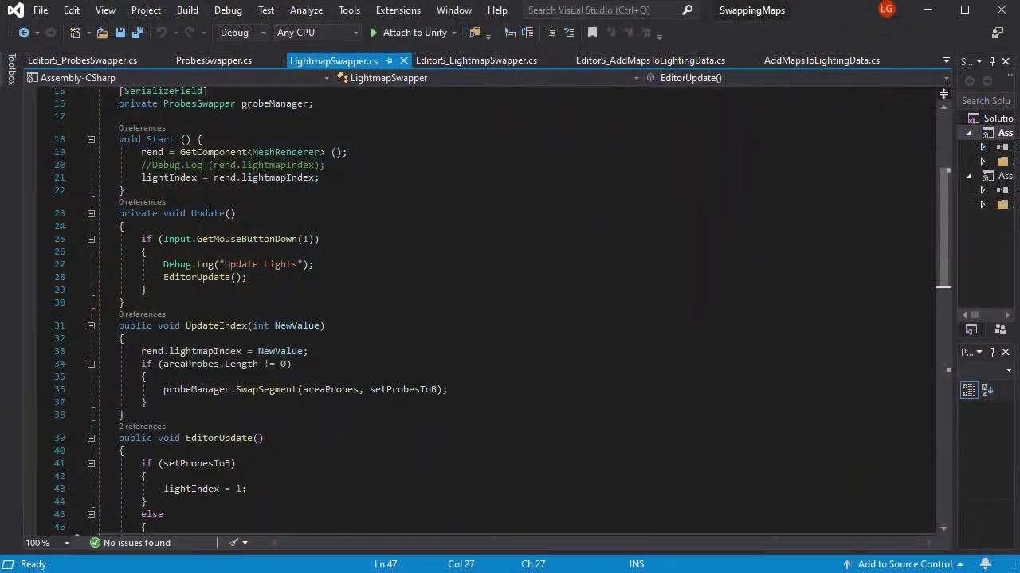
# - Scroll through the LightmapSwapper.cs code
pyautogui.scroll(-5, 172, 253)
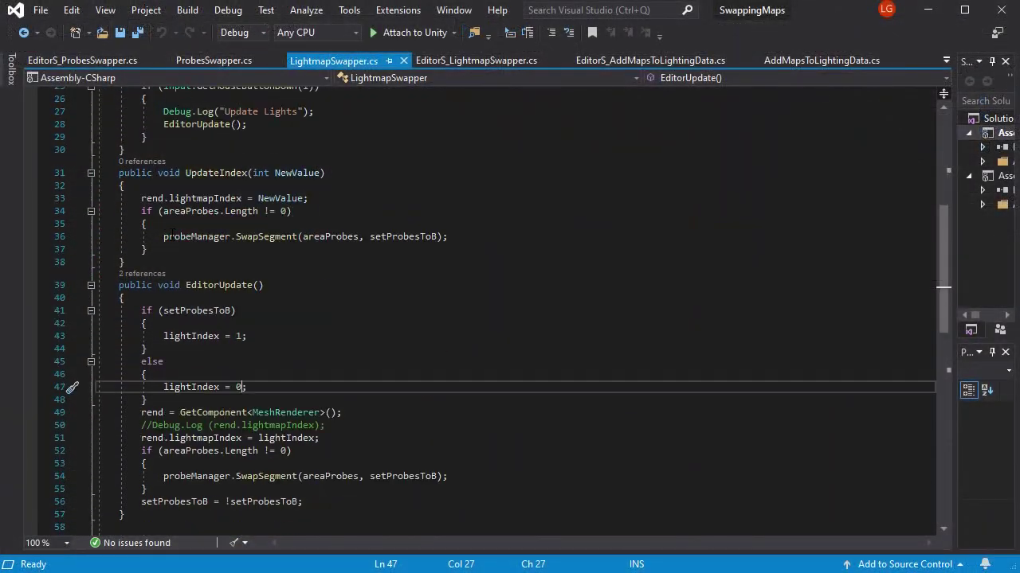
pyautogui.scroll(-7, 171, 254)
pyautogui.scroll(17, 207, 275)
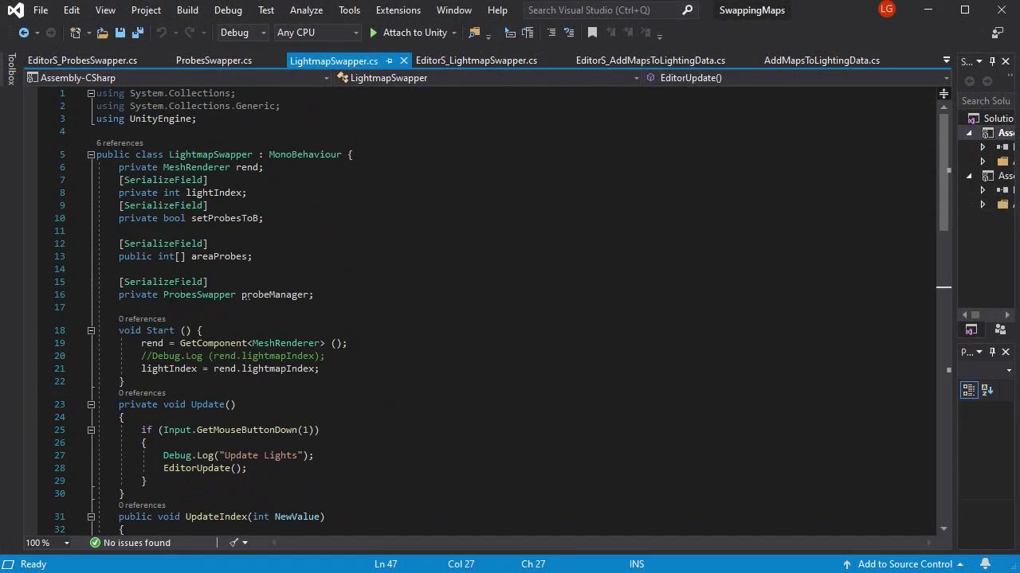
# - Read through ProbesSwapper.cs, then switch to EditorS_LightmapSwapper.cs
pyautogui.click(214, 60)
pyautogui.scroll(-15, 549, 308)
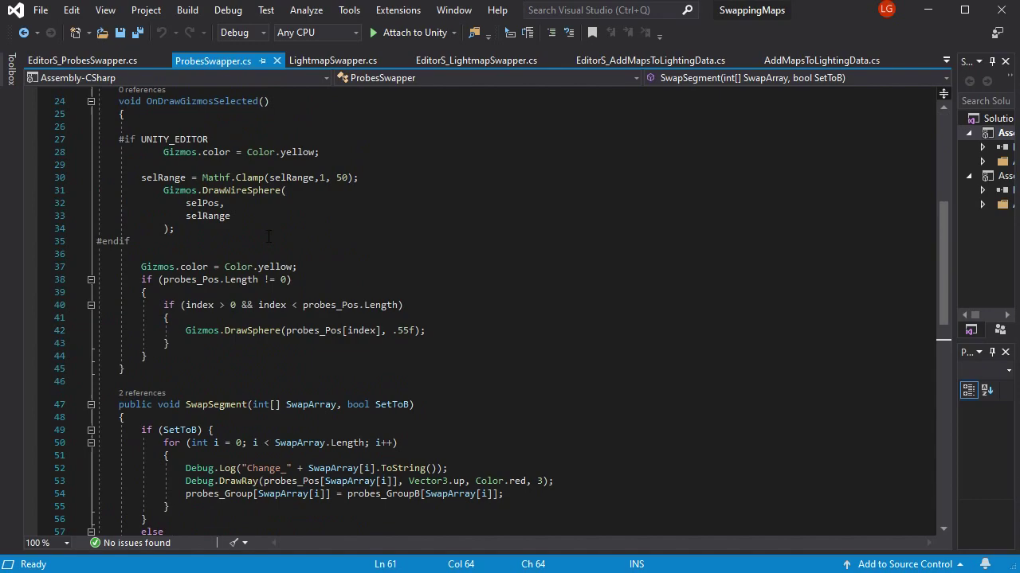
pyautogui.scroll(15, 550, 307)
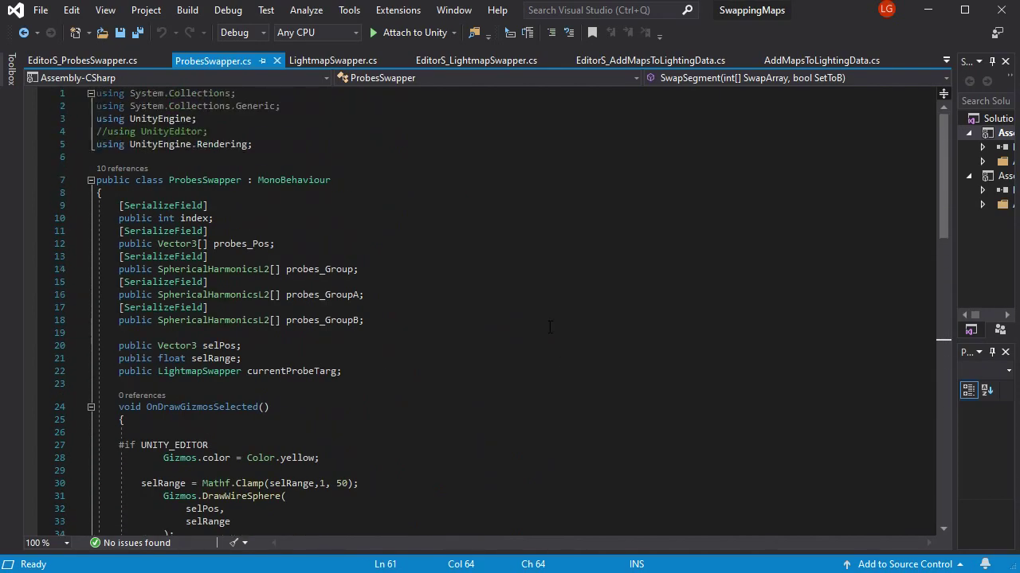
pyautogui.click(495, 61)
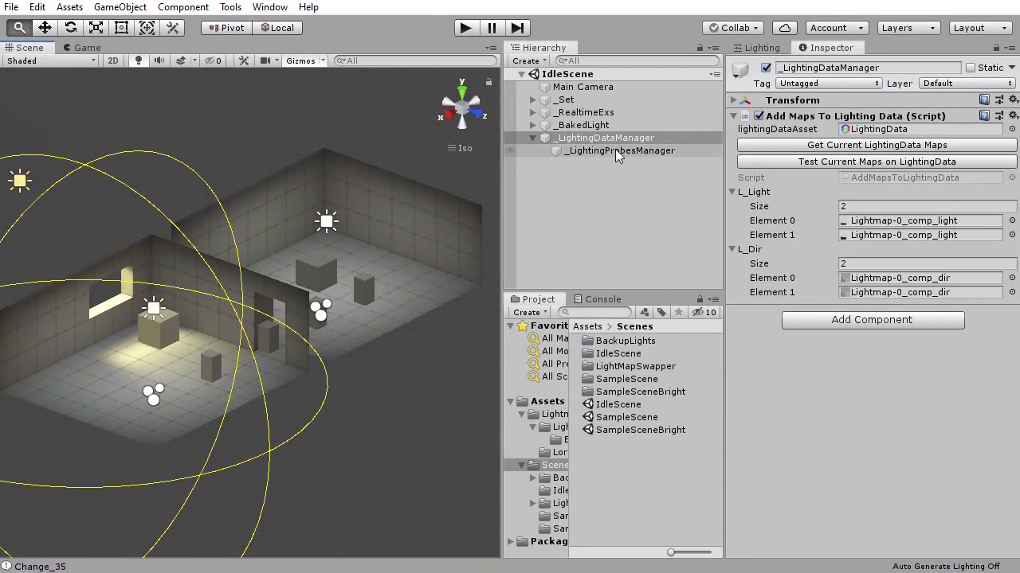
# - Select _LightingProbesManager, drag its Sel Pos area across the room, and expand Probes_Group B
pyautogui.click(615, 151)
pyautogui.moveTo(37, 397); pyautogui.dragTo(120, 366)
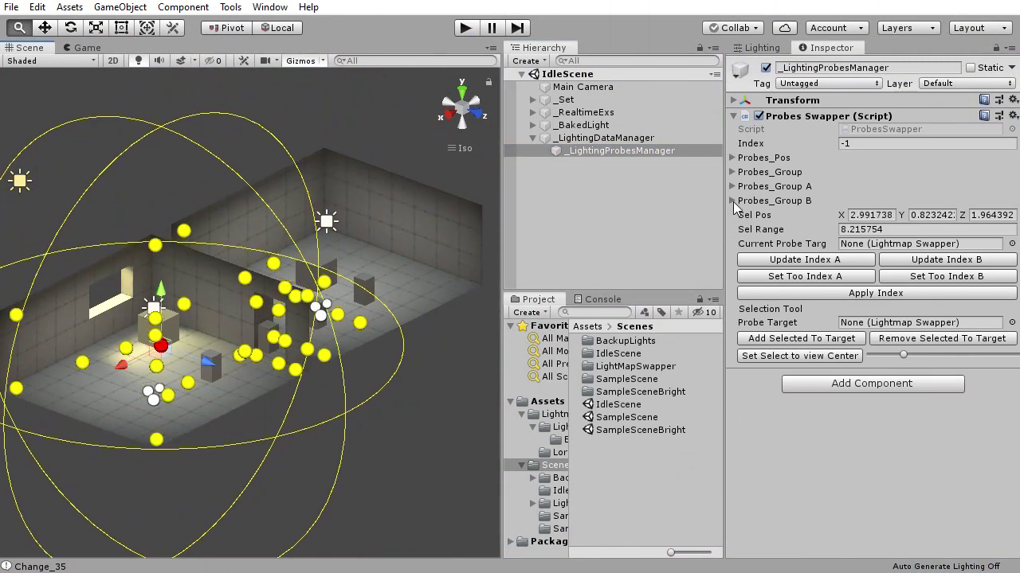
pyautogui.click(733, 201)
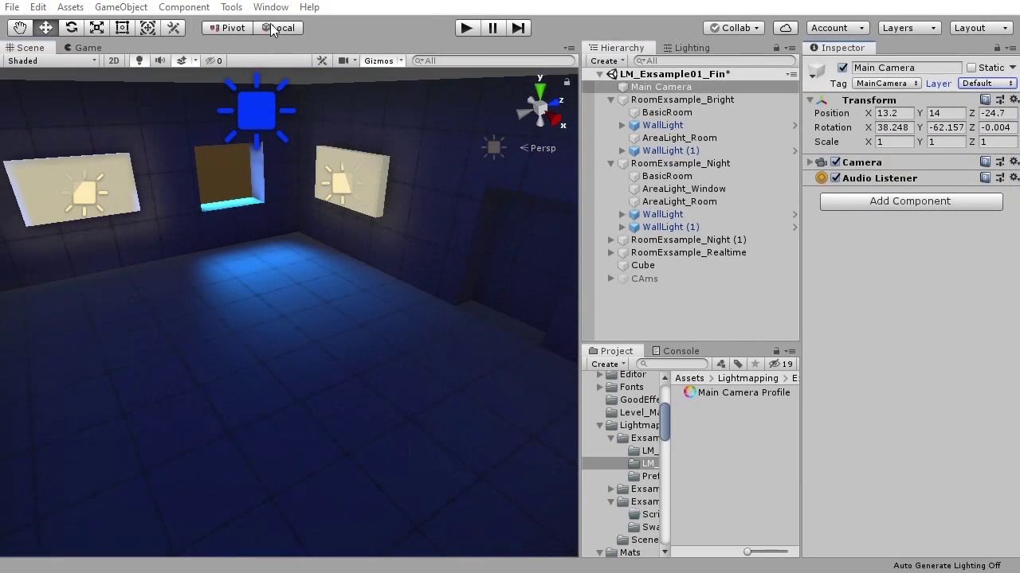
# - Open the Package Manager, filter to All packages, and view the Post Processing package details
pyautogui.click(271, 7)
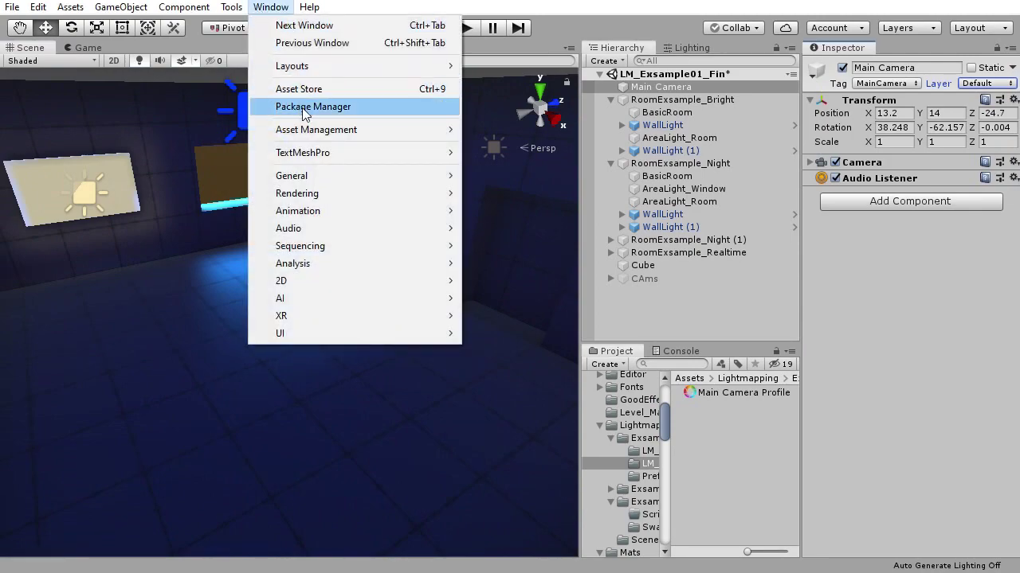
pyautogui.click(303, 113)
pyautogui.click(68, 28)
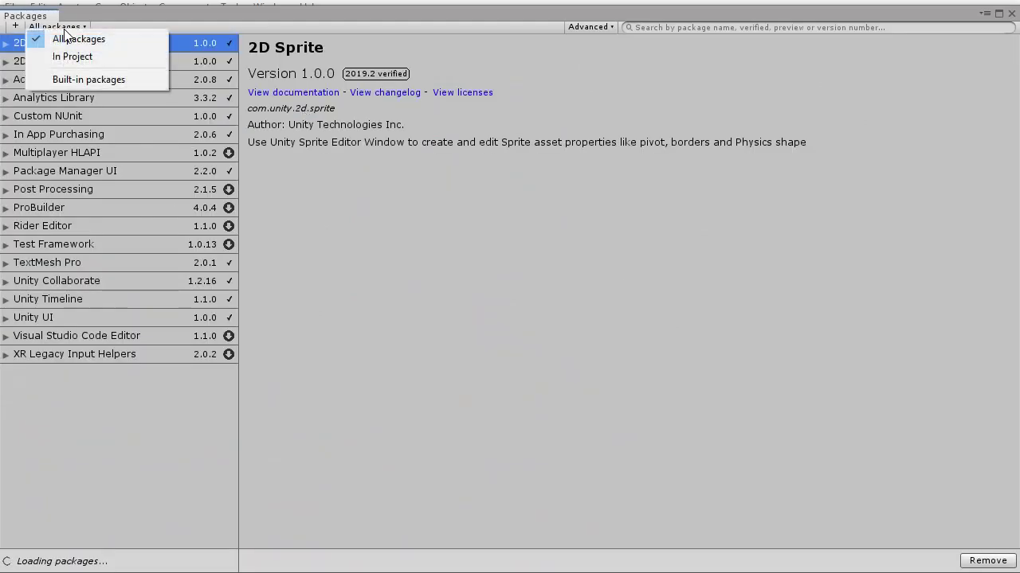
pyautogui.click(62, 34)
pyautogui.moveTo(232, 85); pyautogui.dragTo(201, 300)
pyautogui.click(35, 393)
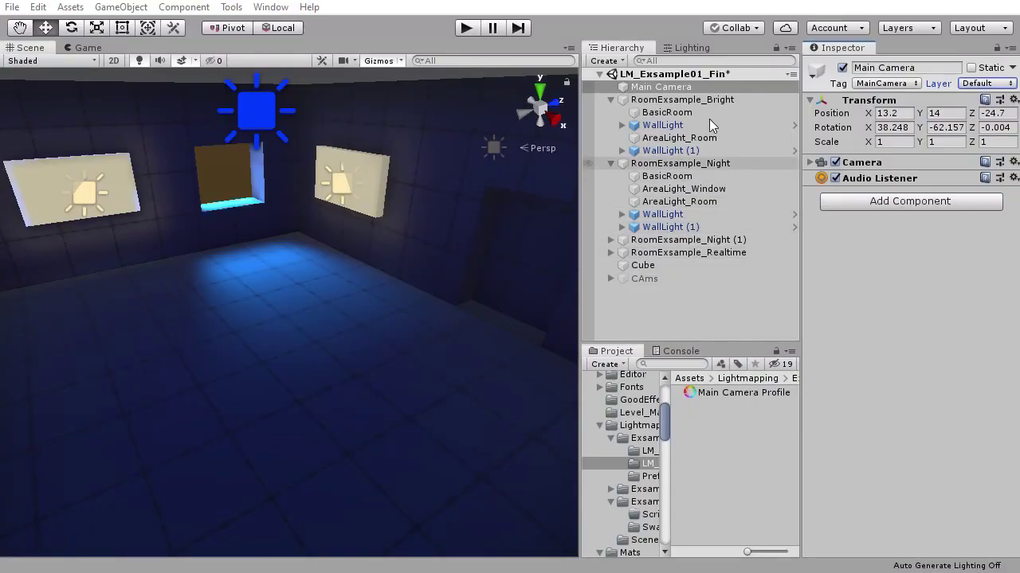
# - Put Main Camera on the PostProcessing layer
pyautogui.click(685, 86)
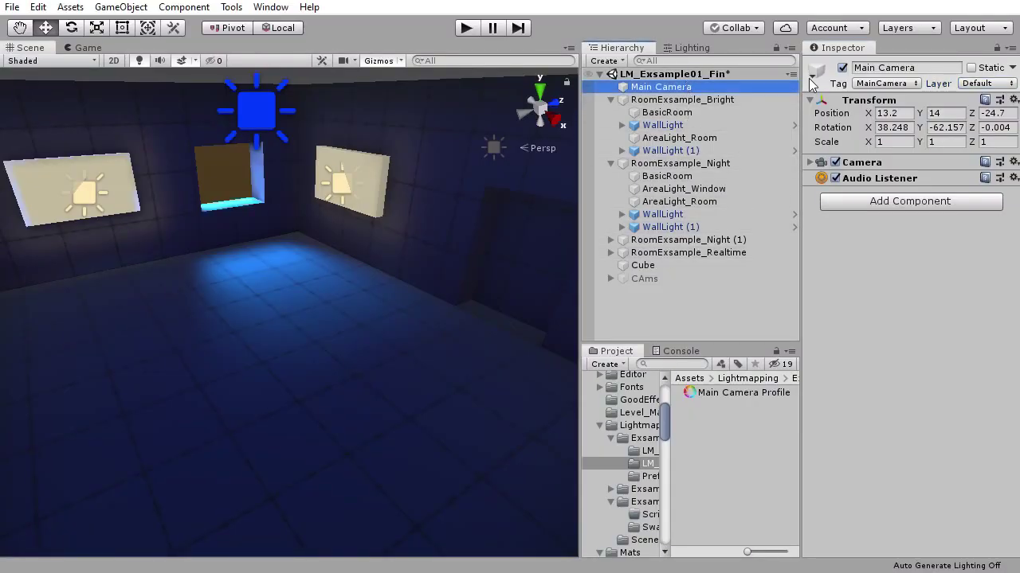
pyautogui.click(979, 83)
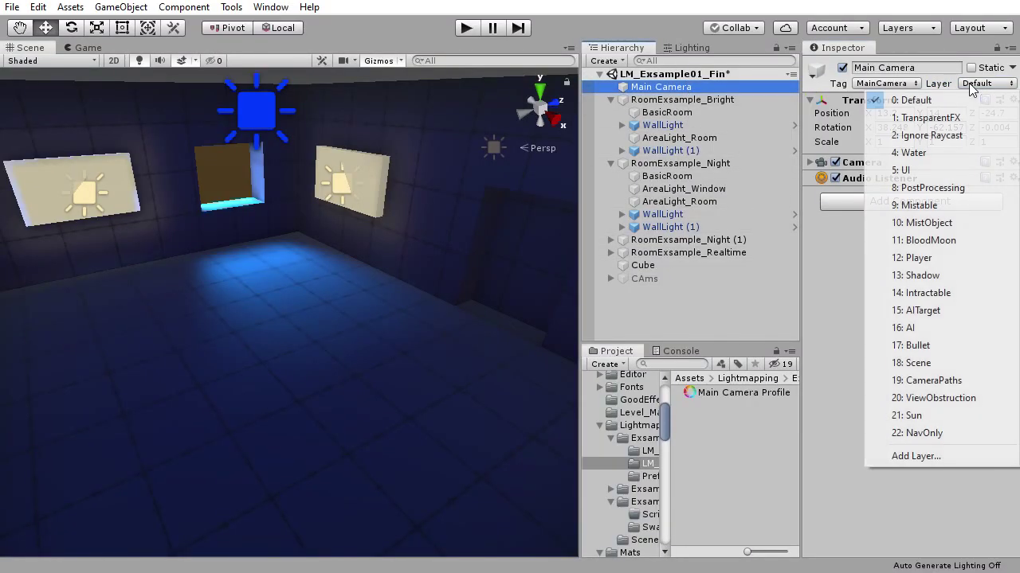
pyautogui.click(930, 189)
# - Add Post-process Layer and Post-process Volume components, with volume blending on the PostProcessing layer
pyautogui.click(911, 200)
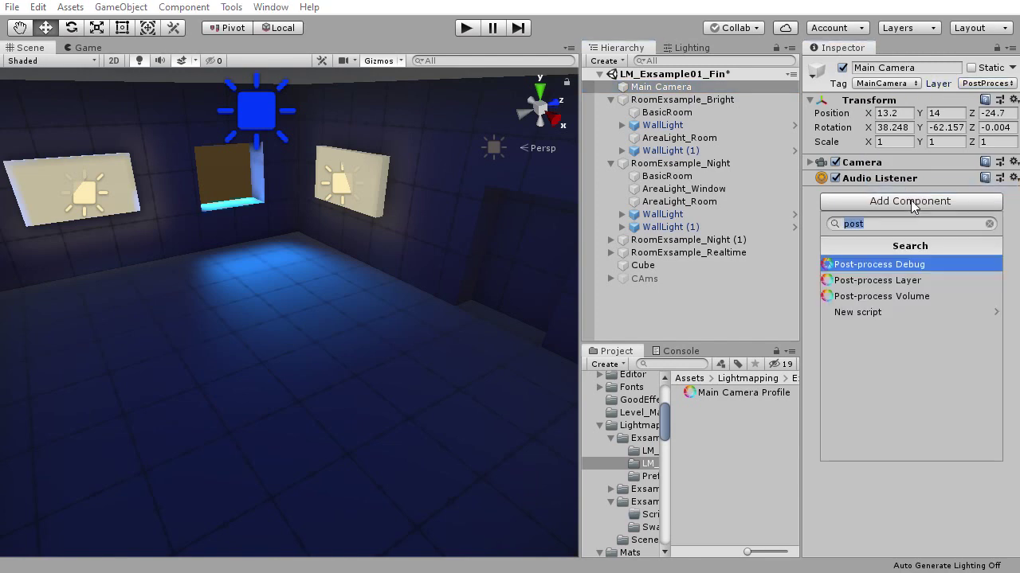
pyautogui.click(884, 280)
pyautogui.click(886, 407)
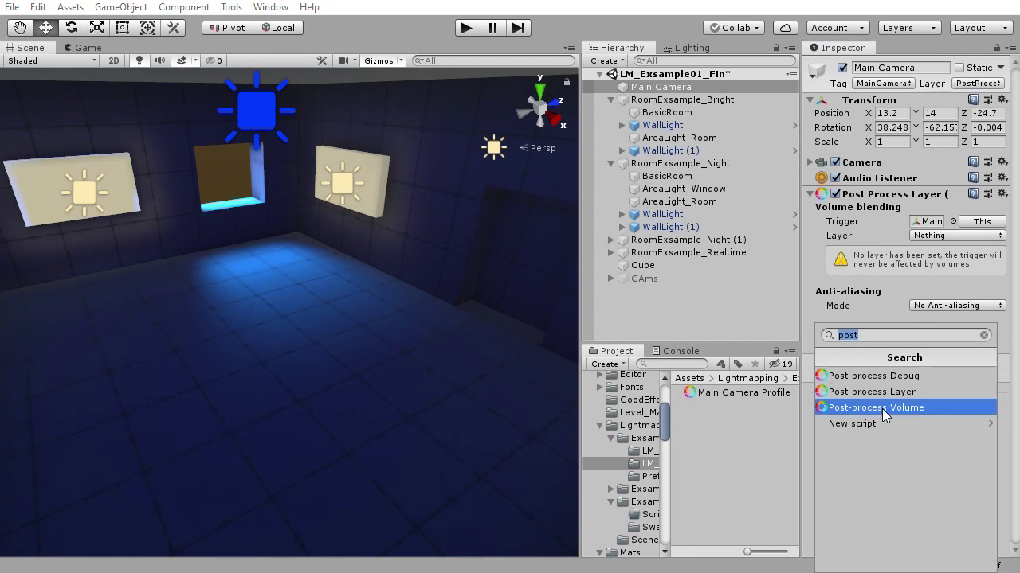
pyautogui.click(885, 405)
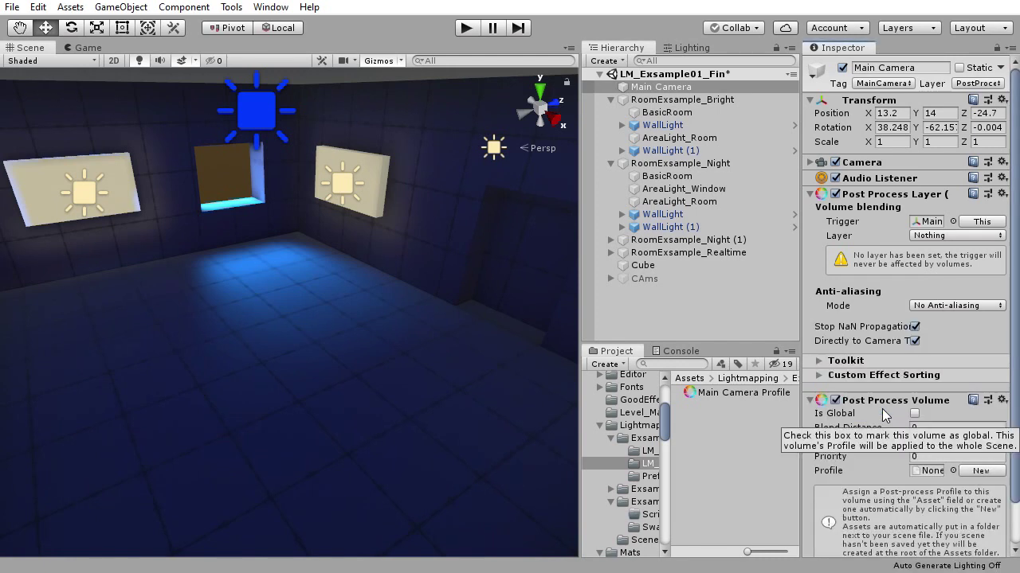
pyautogui.click(958, 236)
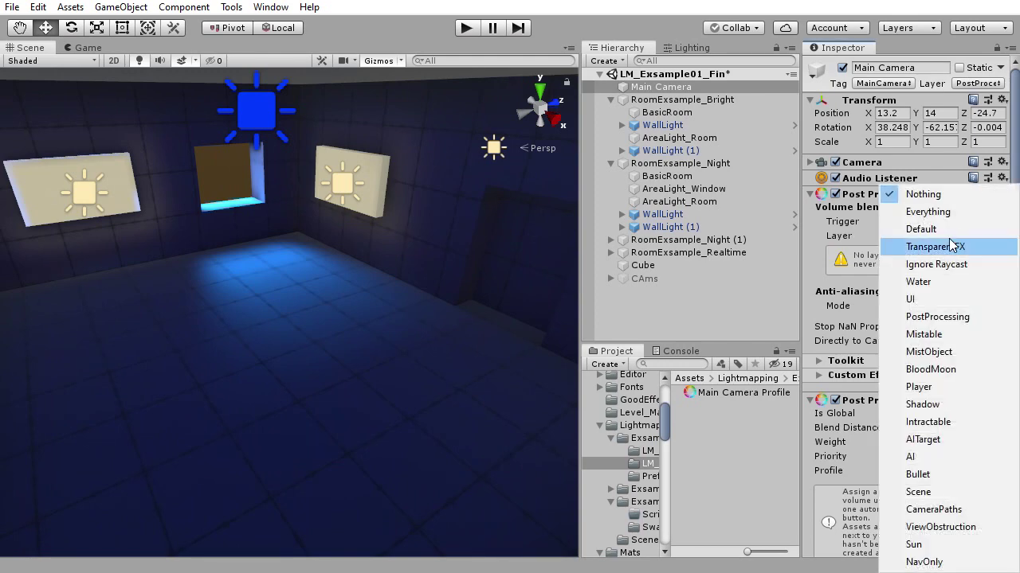
pyautogui.click(928, 317)
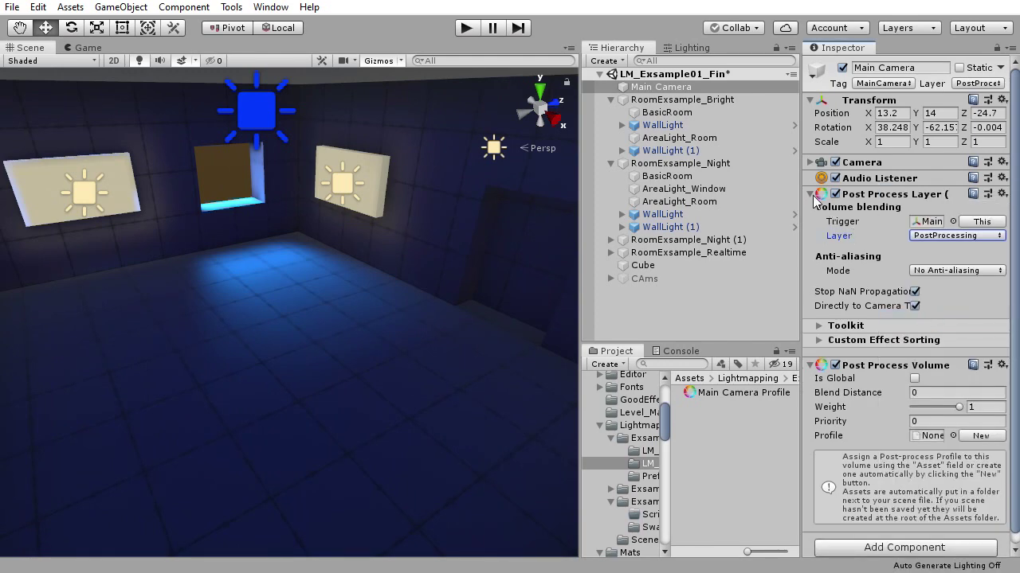
# - Make the post-process volume global, create a new profile, then undo the new profile
pyautogui.click(811, 195)
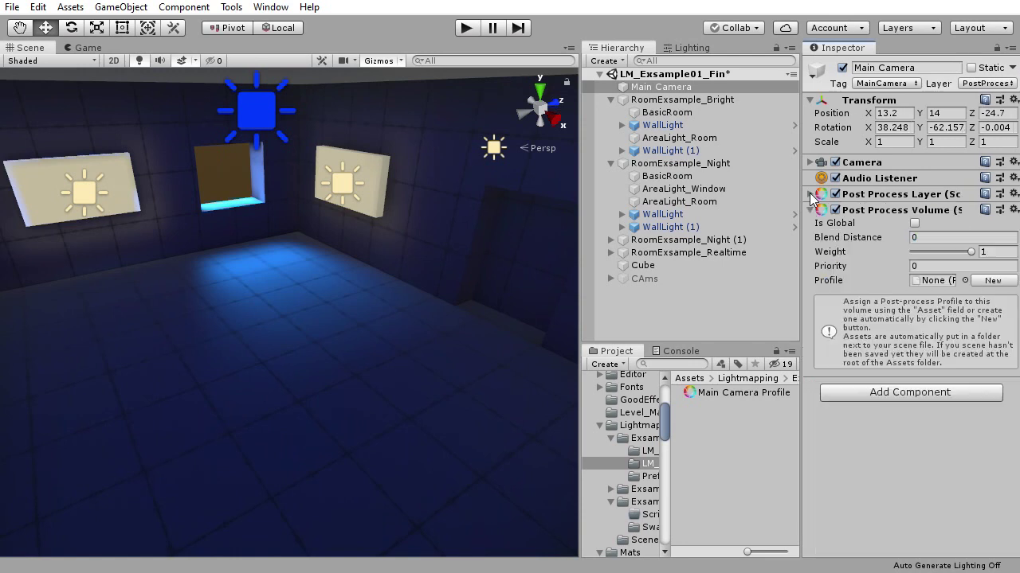
pyautogui.click(915, 224)
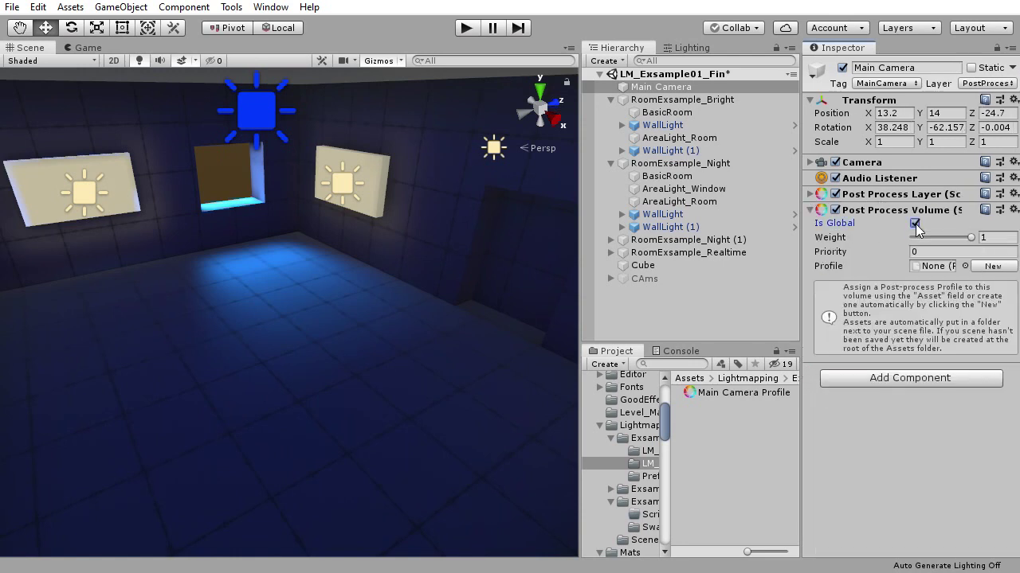
pyautogui.click(988, 266)
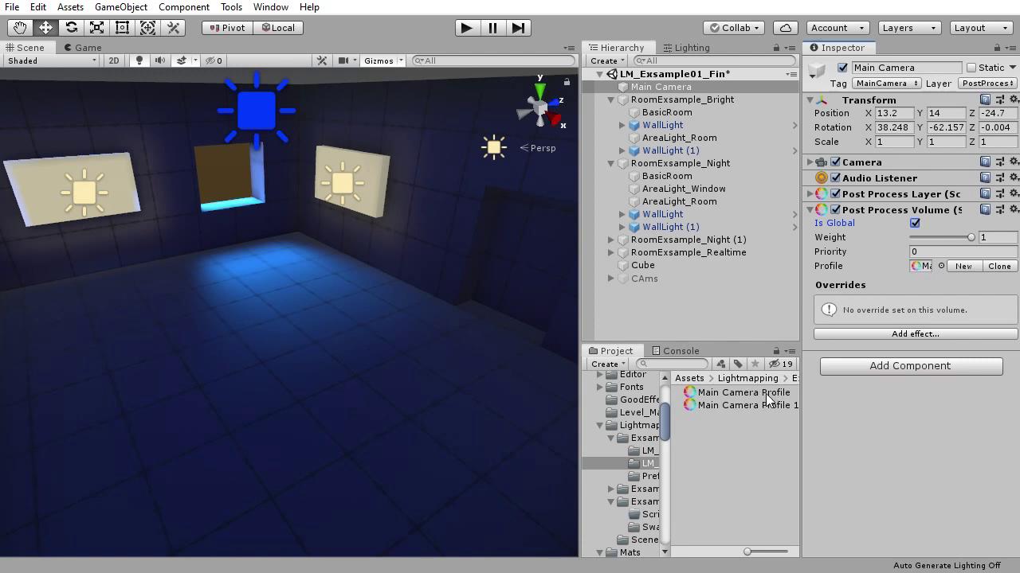
pyautogui.hotkey('ctrl', 'z')
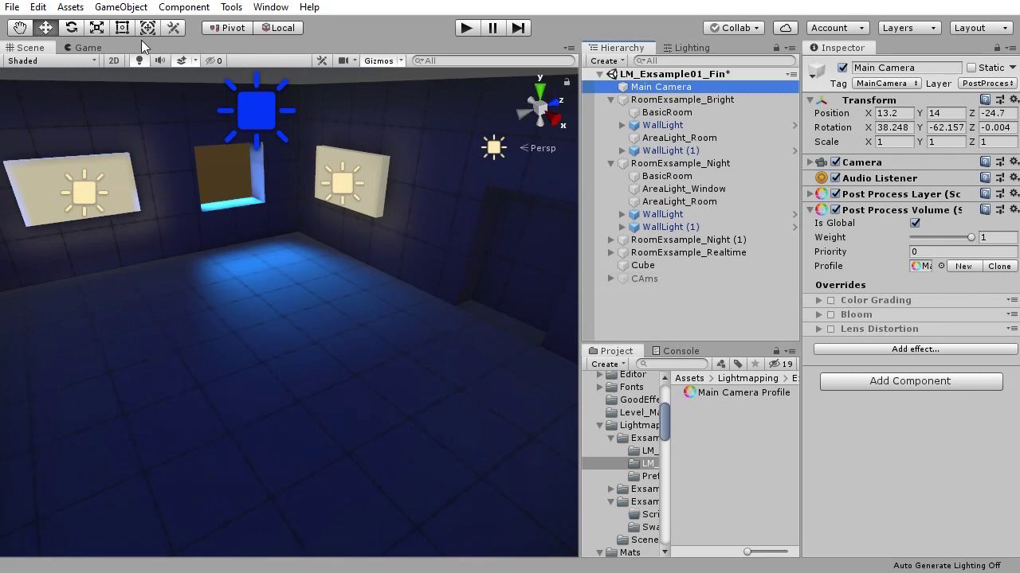
# - Check in Project Settings that the Player Color Space is Linear, then close the window
pyautogui.click(11, 7)
pyautogui.moveTo(35, 12)
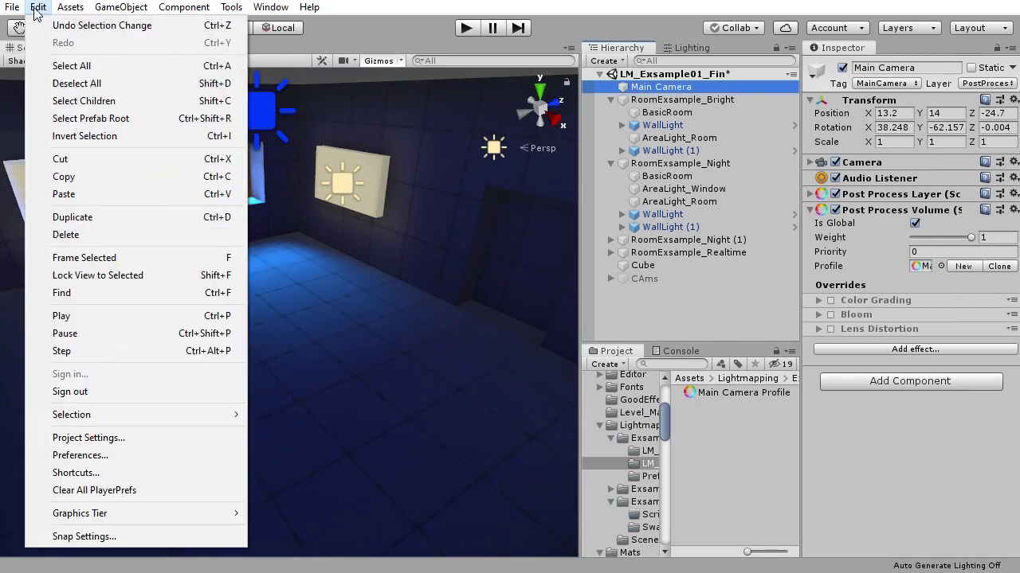
pyautogui.click(101, 438)
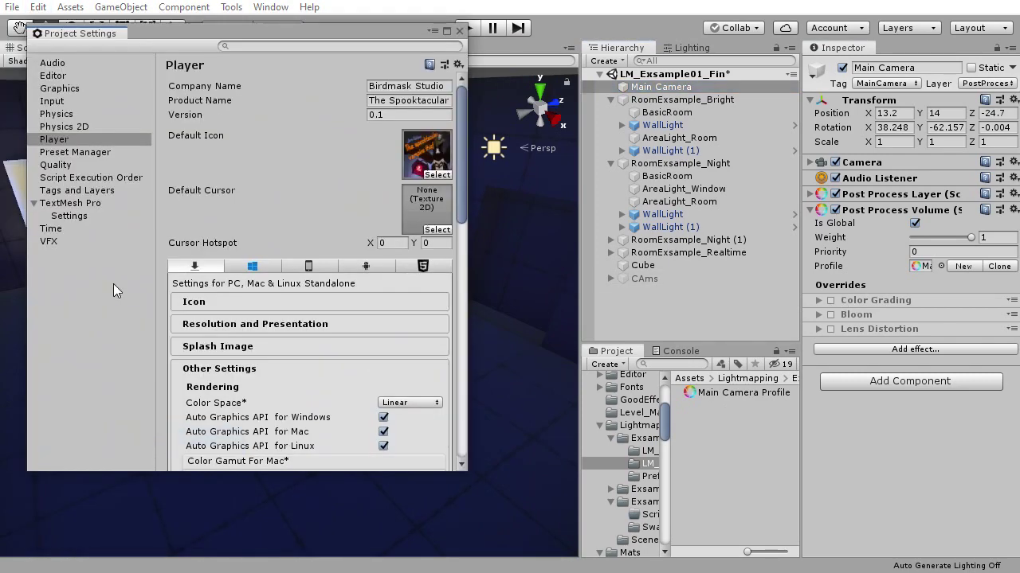
pyautogui.click(79, 131)
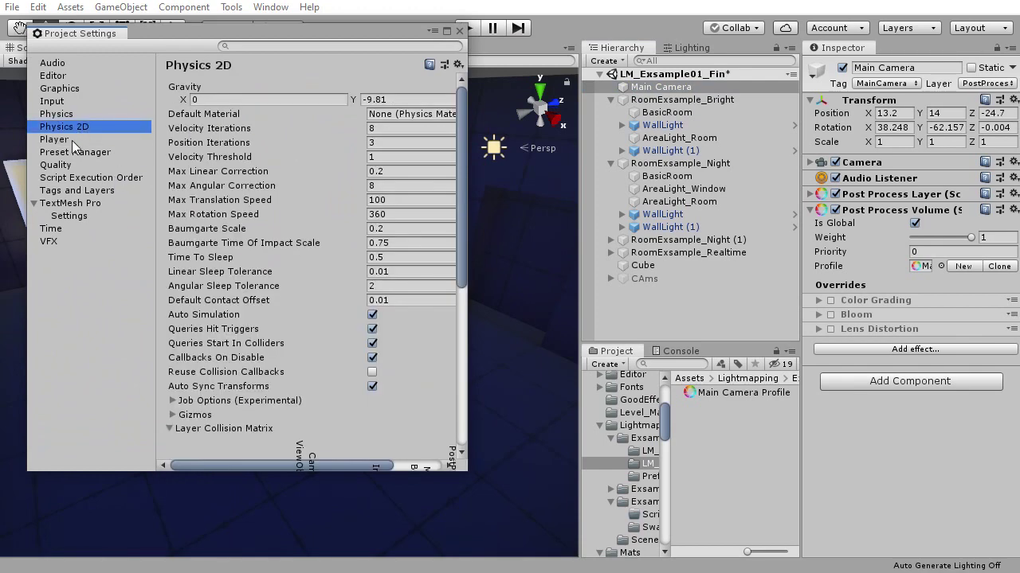
pyautogui.click(72, 140)
pyautogui.scroll(-5, 284, 185)
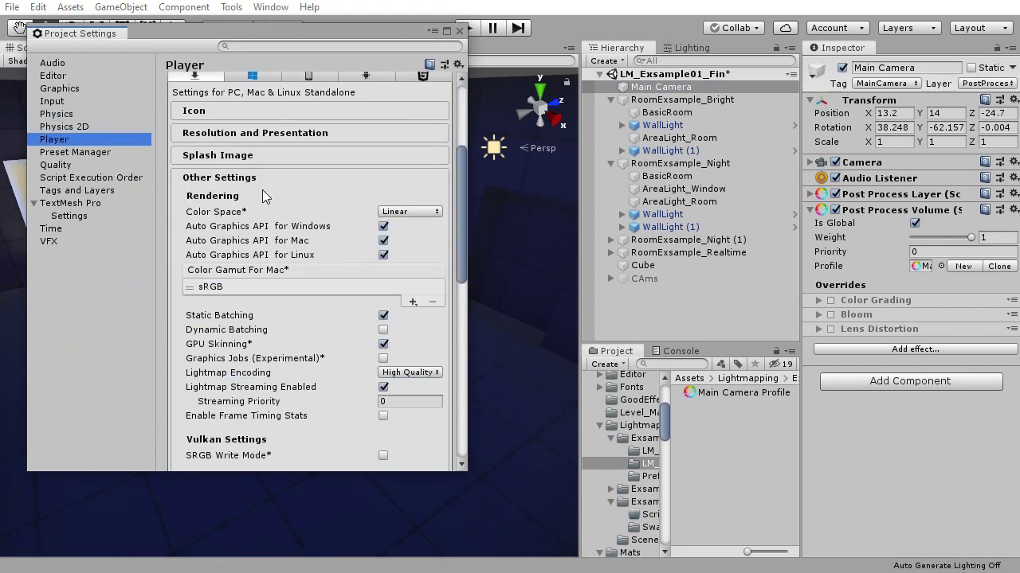
pyautogui.click(223, 182)
pyautogui.click(222, 372)
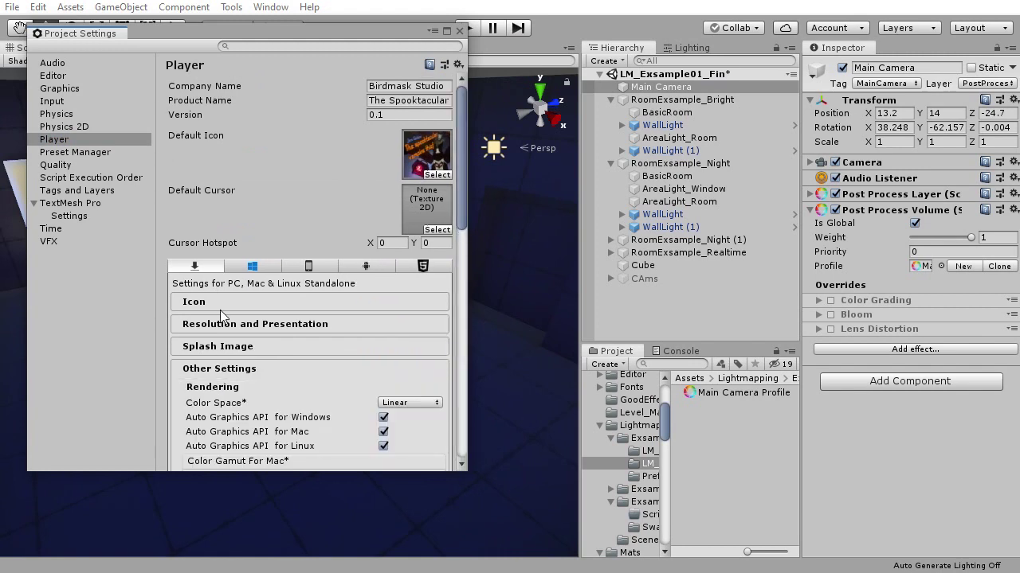
pyautogui.scroll(-5, 271, 229)
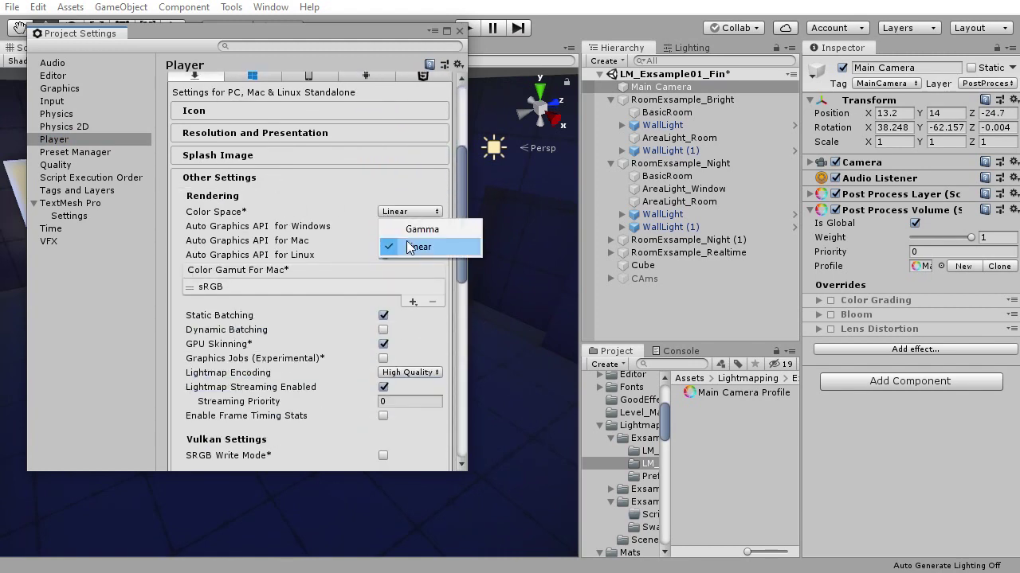
pyautogui.click(459, 33)
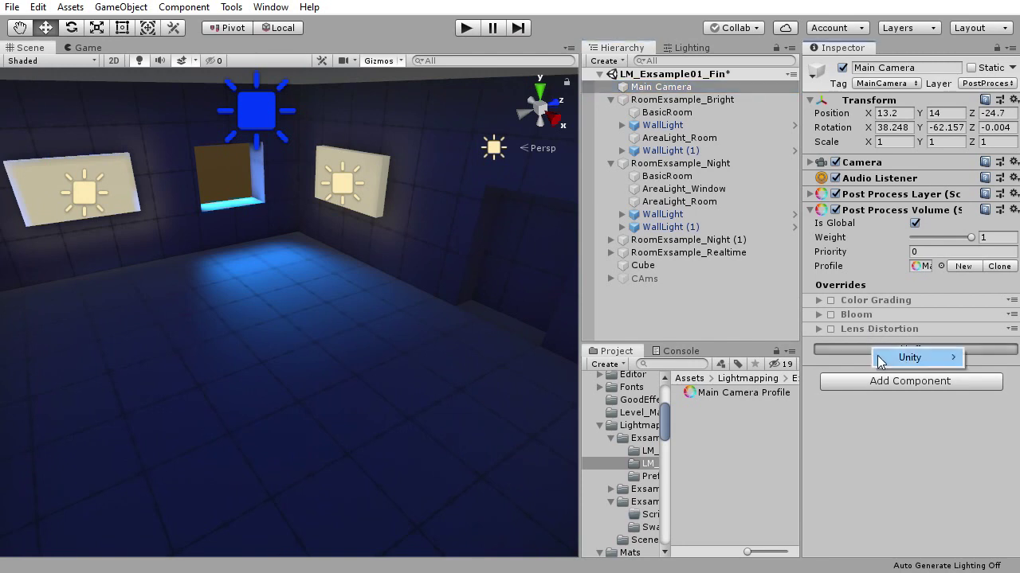
# - Add Ambient Occlusion to the Level_MainPP profile and raise its overridden Intensity to about 0.41
pyautogui.moveTo(881, 363)
pyautogui.click(823, 360)
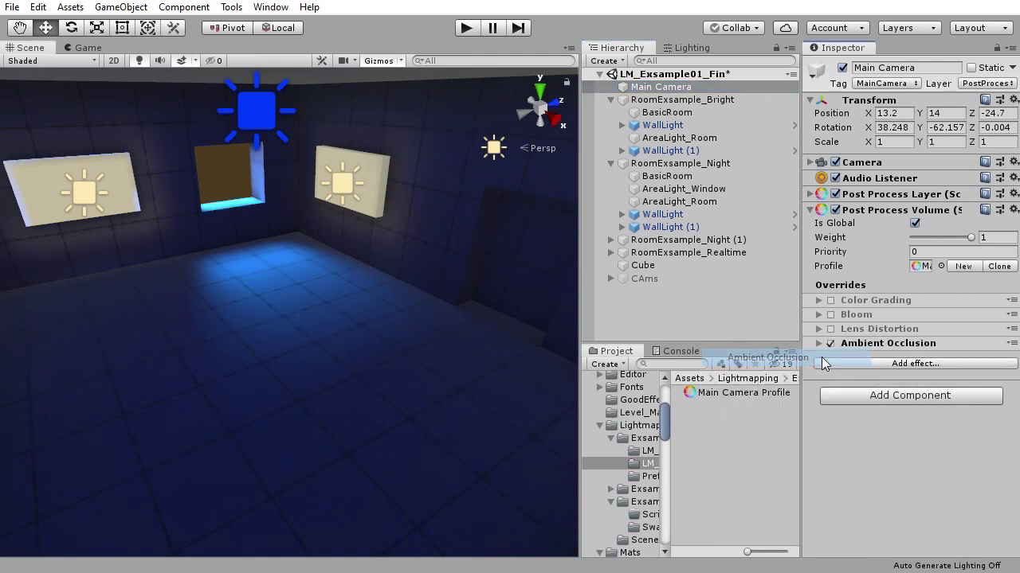
pyautogui.click(821, 345)
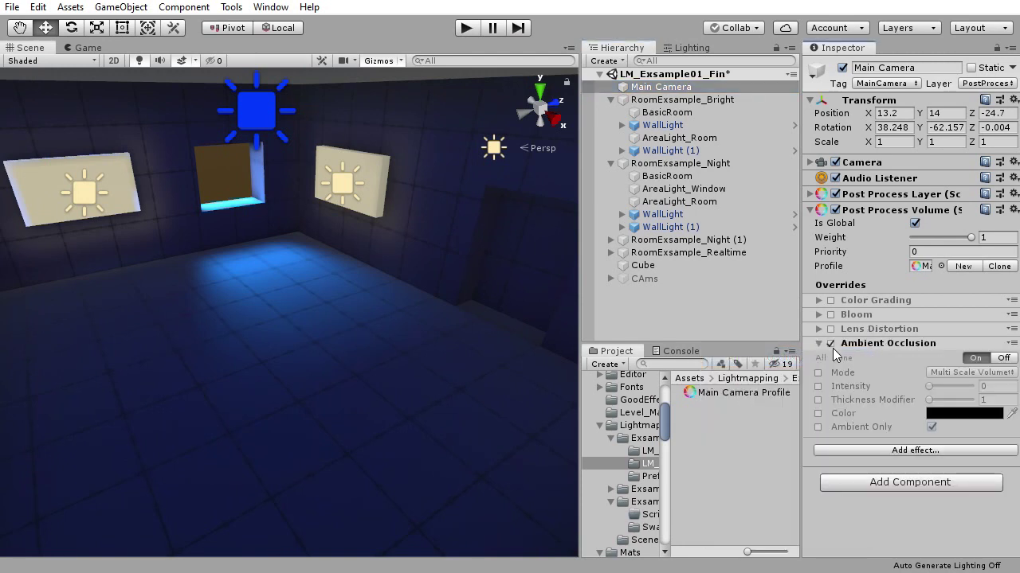
pyautogui.click(817, 386)
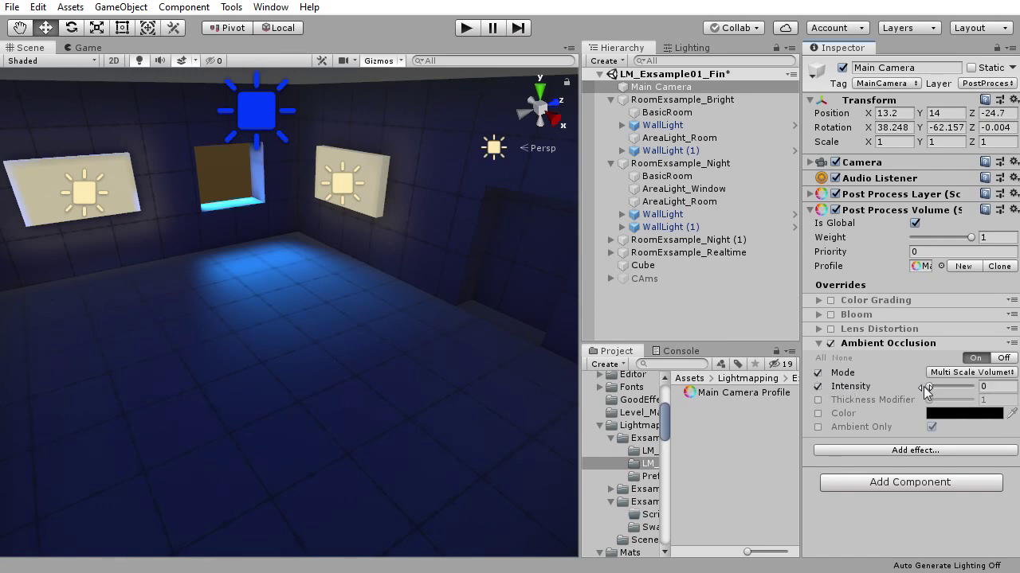
pyautogui.moveTo(937, 393); pyautogui.dragTo(953, 389)
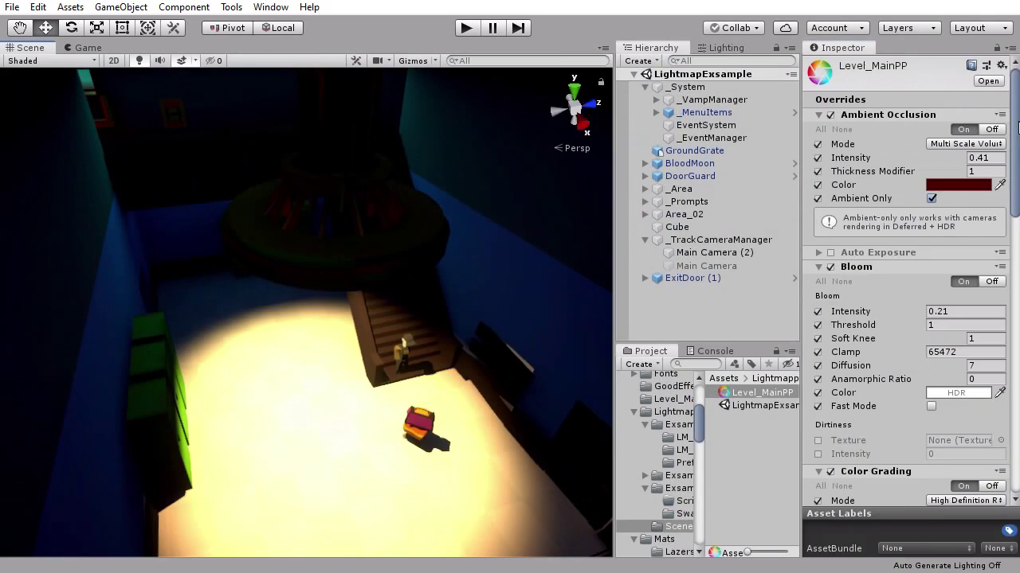
pyautogui.moveTo(1017, 141); pyautogui.dragTo(1017, 416)
pyautogui.scroll(15, 901, 251)
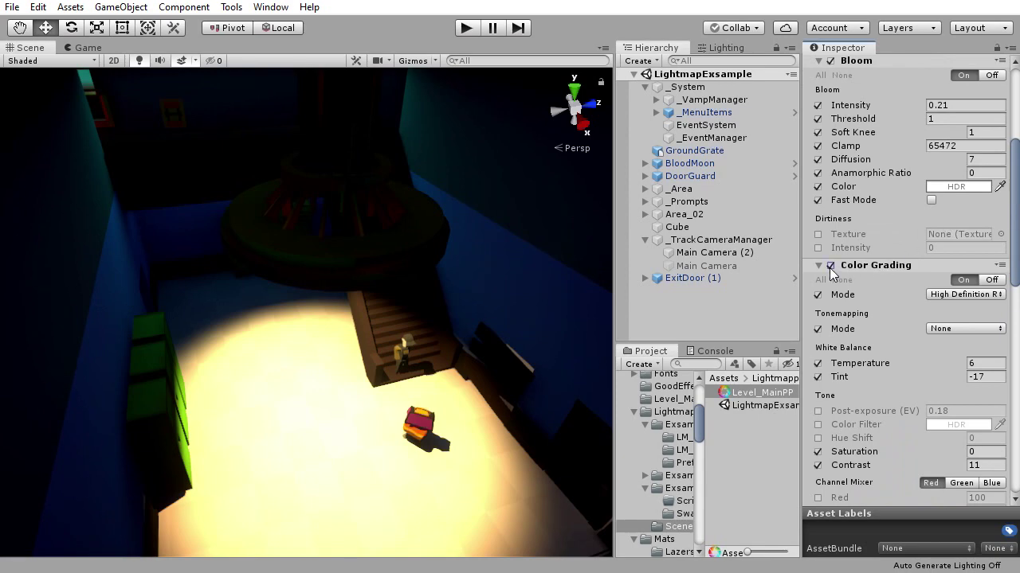
pyautogui.click(830, 266)
pyautogui.click(830, 266)
pyautogui.scroll(5, 835, 264)
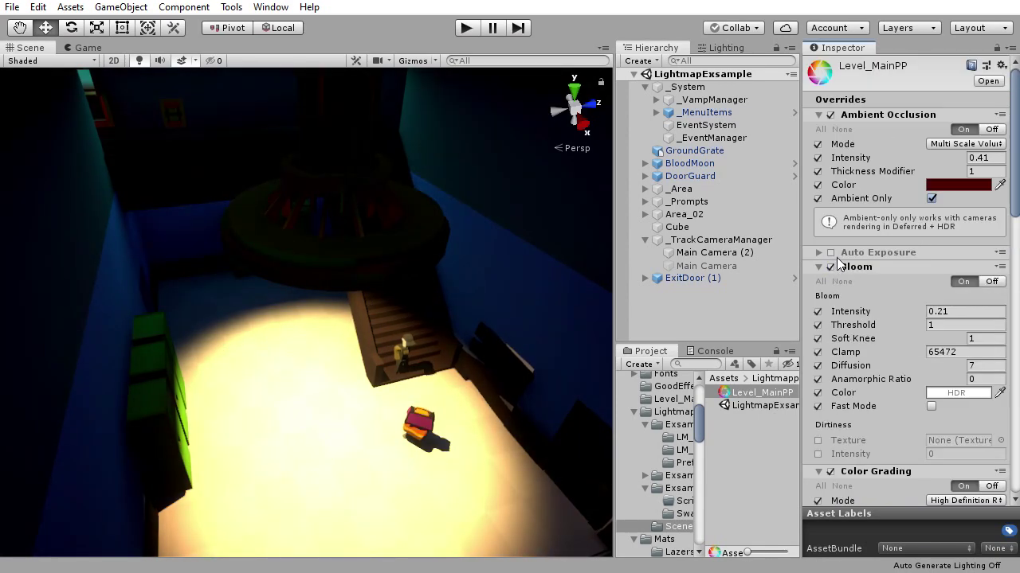
pyautogui.click(831, 115)
pyautogui.click(831, 114)
pyautogui.click(184, 63)
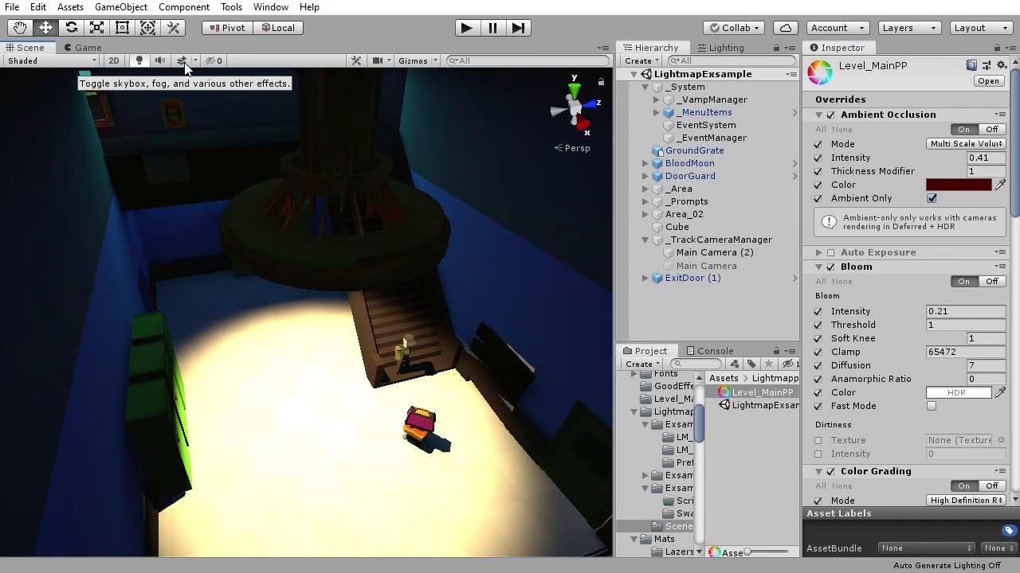
pyautogui.click(184, 63)
pyautogui.click(194, 62)
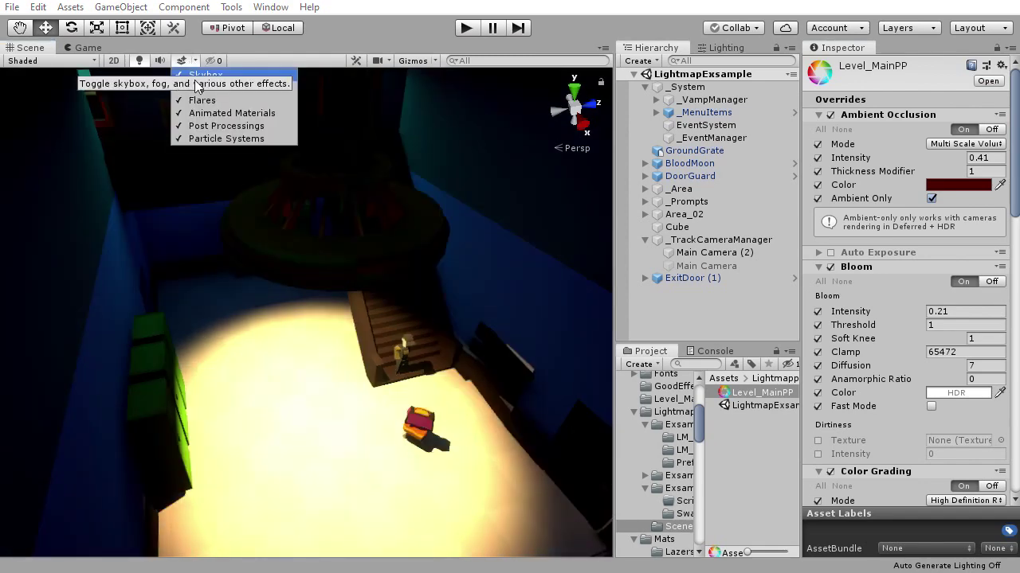
pyautogui.click(196, 128)
pyautogui.click(196, 127)
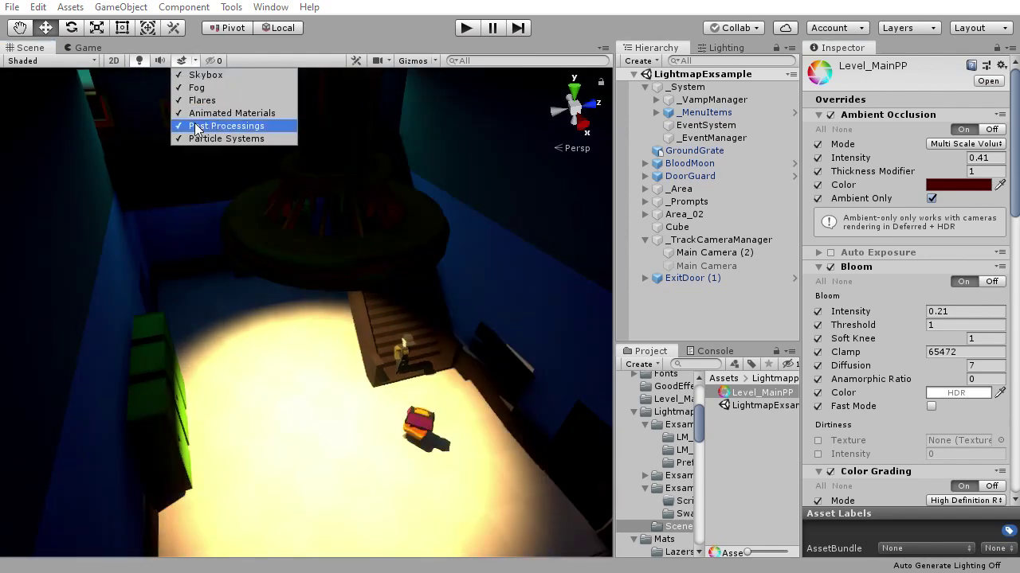
pyautogui.click(179, 60)
pyautogui.click(181, 61)
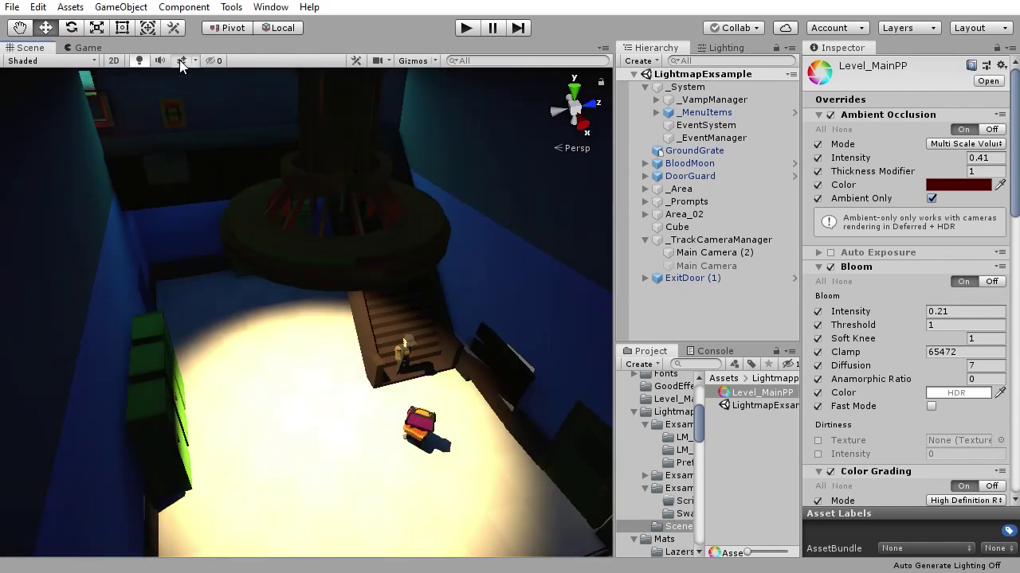
pyautogui.click(181, 60)
pyautogui.scroll(-5, 351, 286)
pyautogui.keyDown('alt'); pyautogui.moveTo(360, 288); pyautogui.dragTo(446, 325); pyautogui.keyUp('alt')
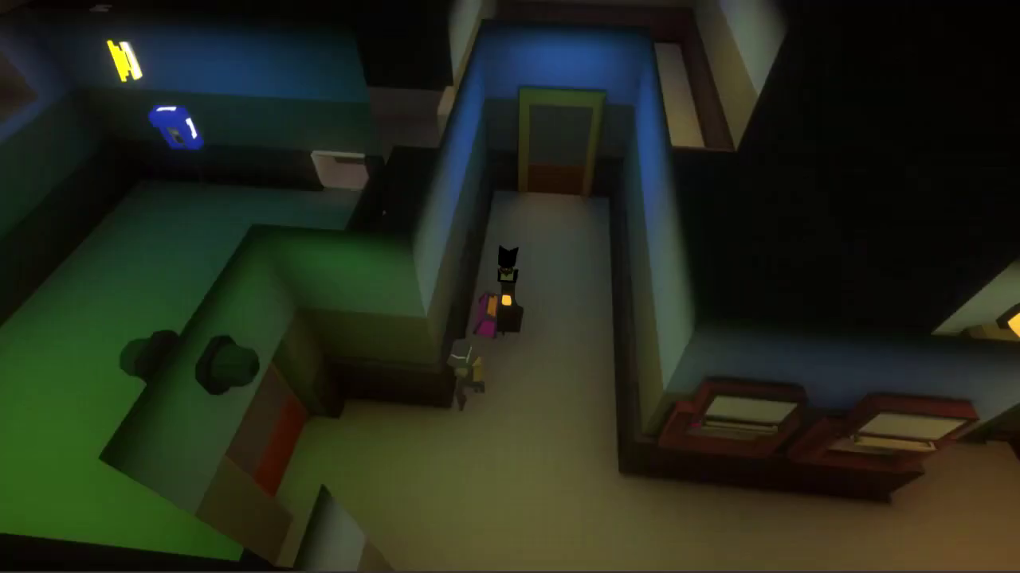